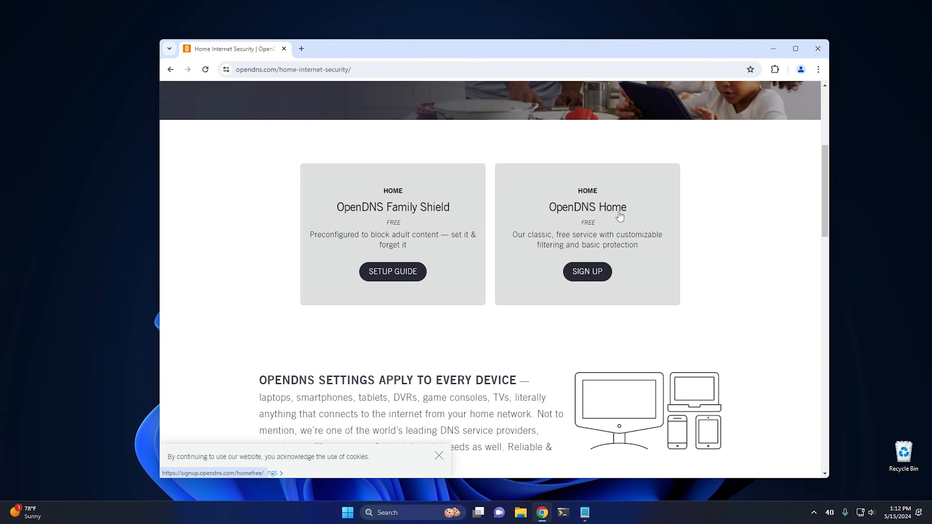
# Step: Open the free OpenDNS Home sign-up page and examine the account form, including the password requirements
pyautogui.click(581, 282)
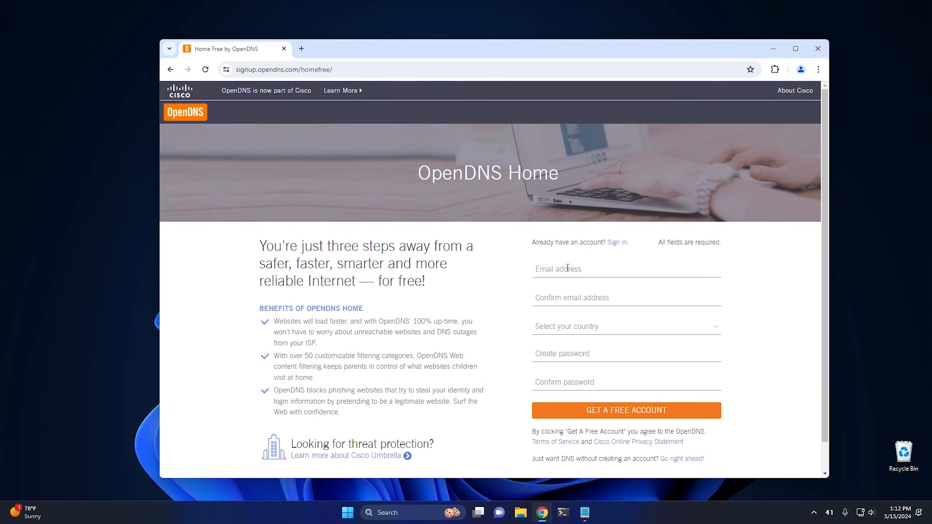
pyautogui.scroll(-1, 567, 269)
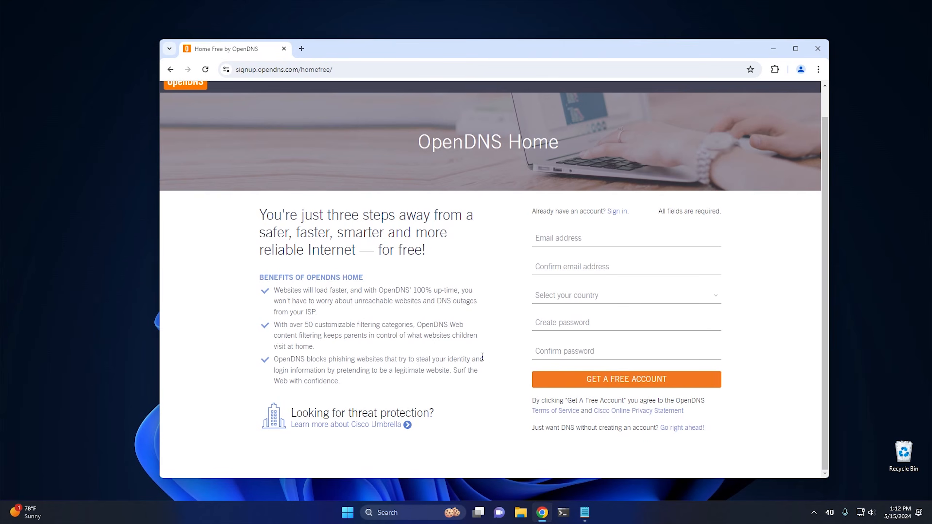
pyautogui.click(556, 325)
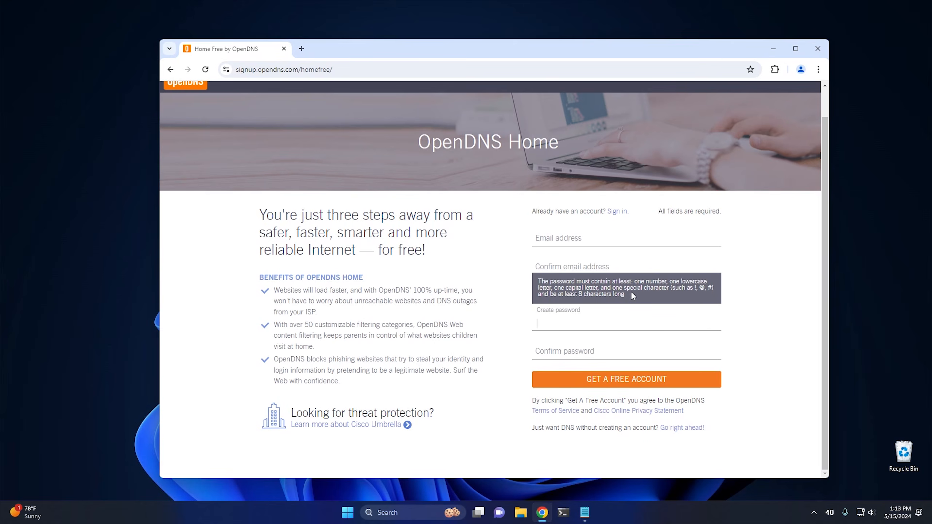
# Step: Sign in with an existing OpenDNS account and open the dashboard's network settings
pyautogui.click(619, 213)
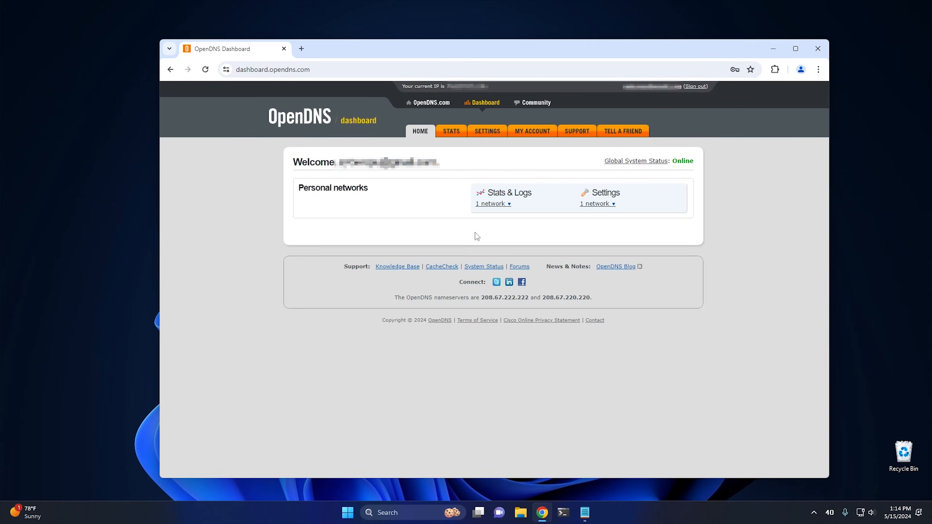
pyautogui.click(486, 132)
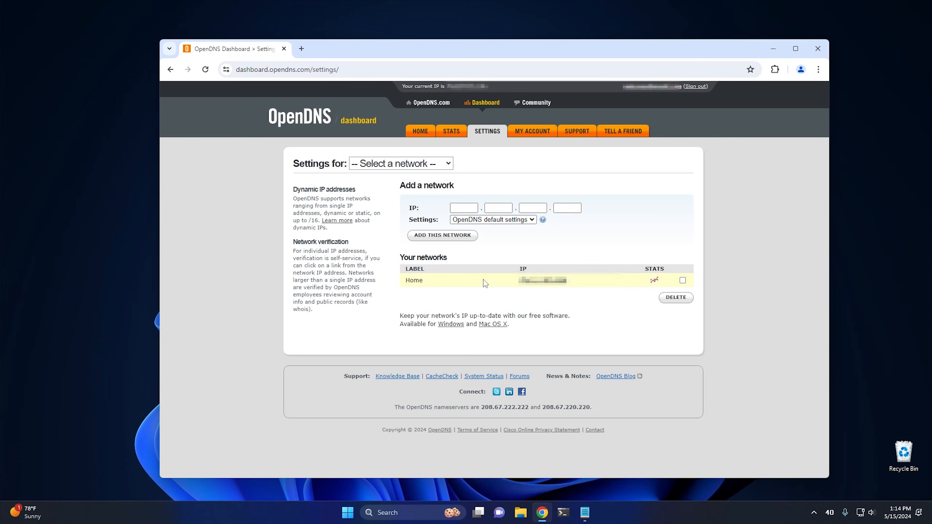
# Step: Search Google for "what is my ip" in a new tab, check the public IP address, and close the tab
pyautogui.click(302, 49)
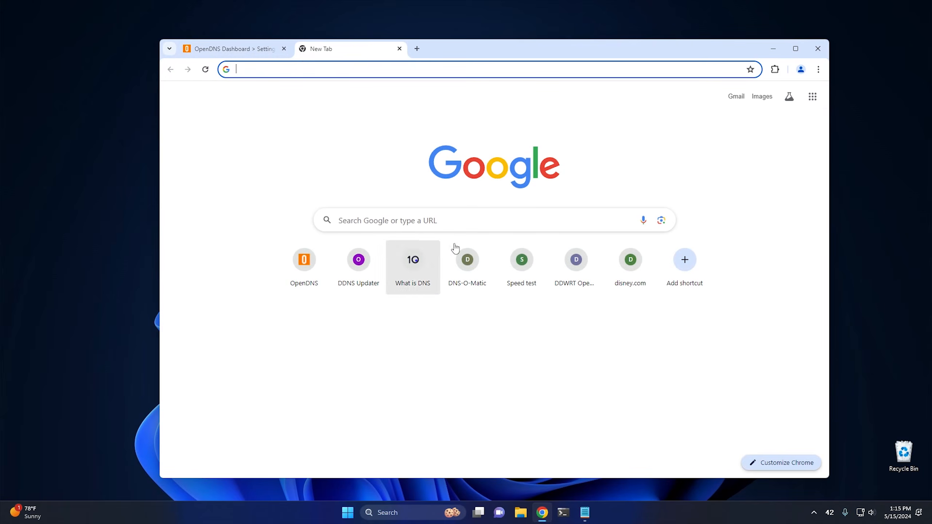
pyautogui.click(323, 75)
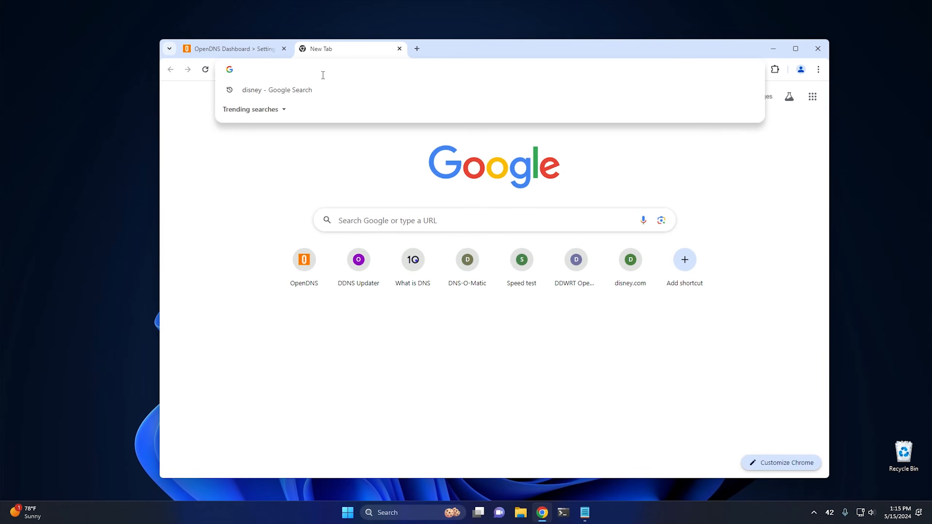
pyautogui.write('what')
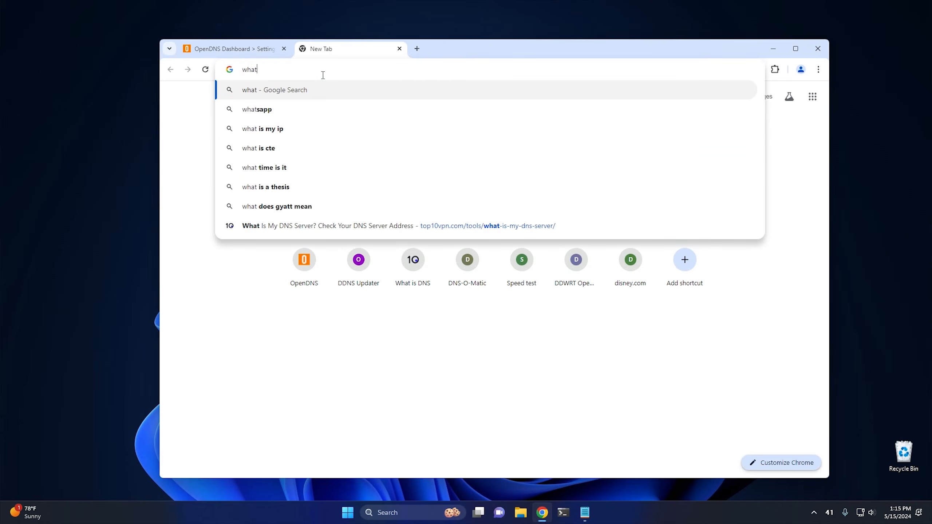
pyautogui.write(' is my ip')
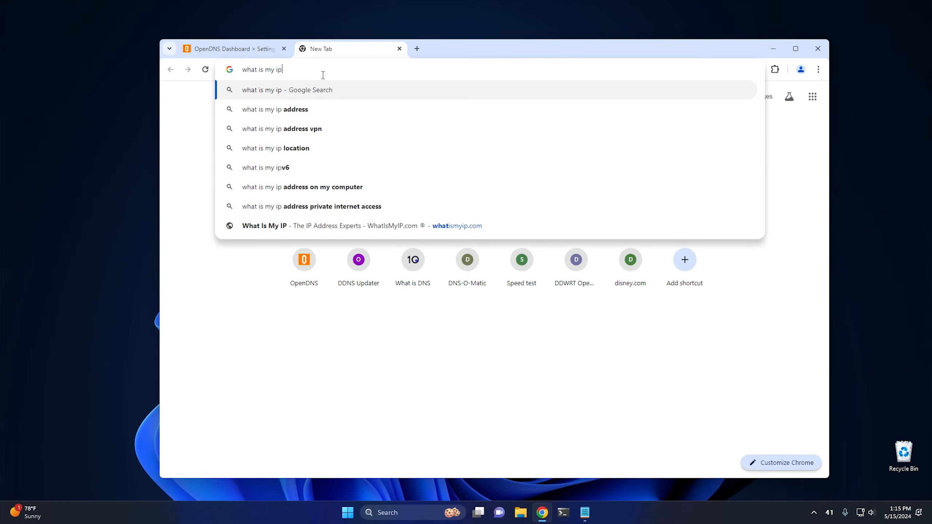
pyautogui.press('Return')
pyautogui.scroll(-1, 513, 258)
pyautogui.scroll(-5, 513, 258)
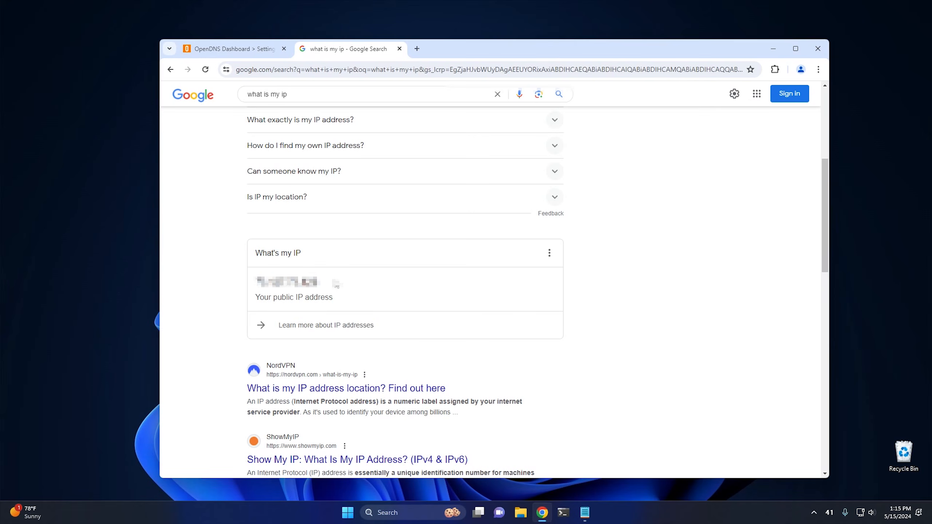
pyautogui.click(399, 48)
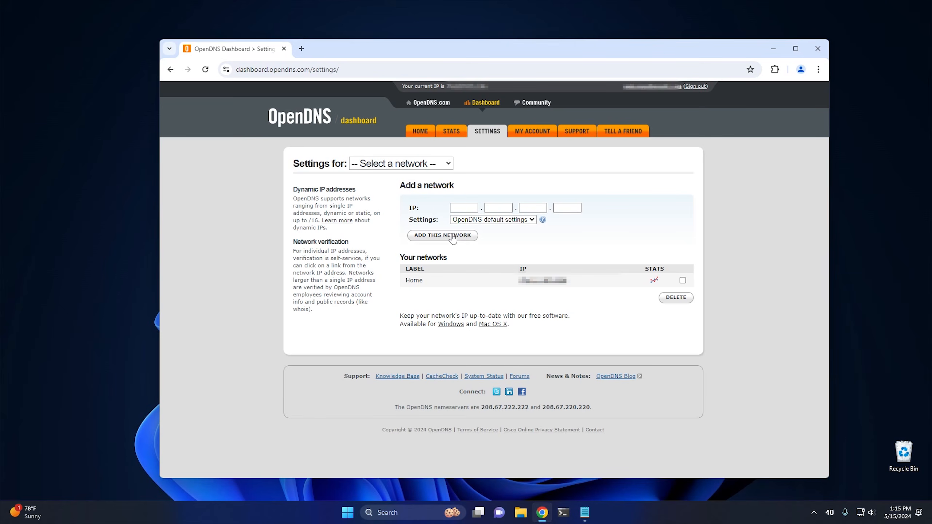
# Step: Open the Home network's web content filtering settings and examine the filtering levels and custom block categories
pyautogui.click(545, 282)
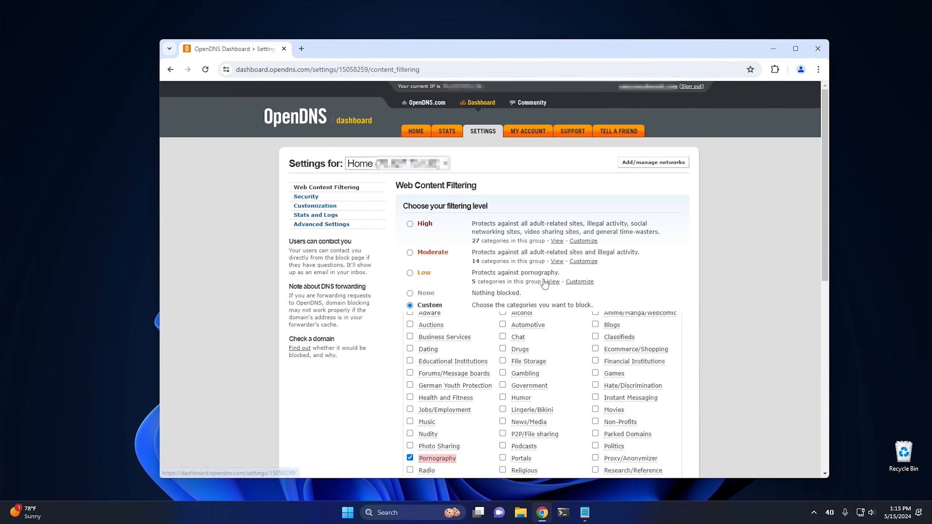
pyautogui.scroll(-1, 725, 257)
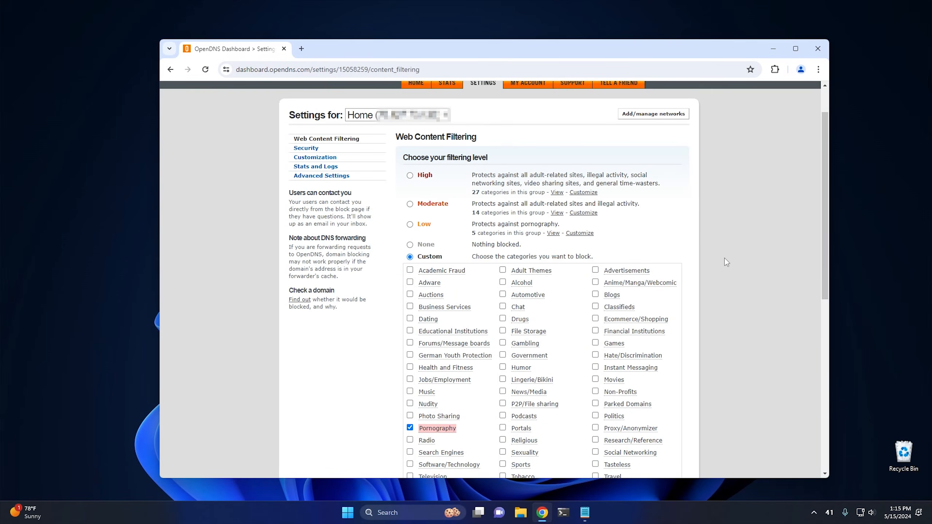
pyautogui.scroll(-2, 725, 259)
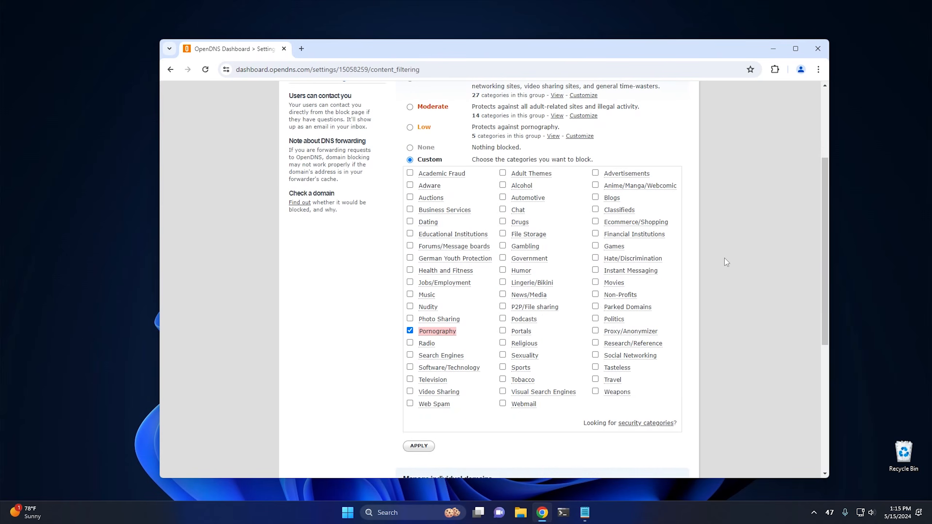
pyautogui.moveTo(436, 333)
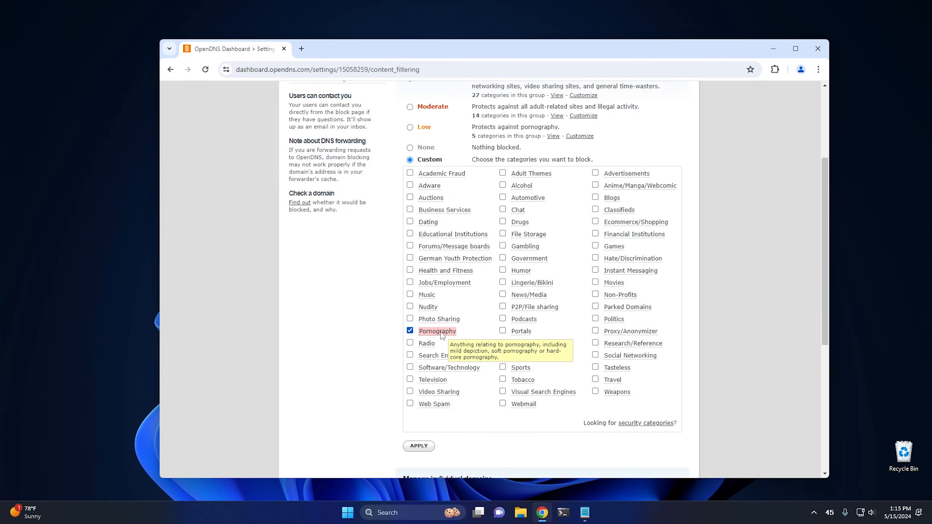
pyautogui.moveTo(466, 284)
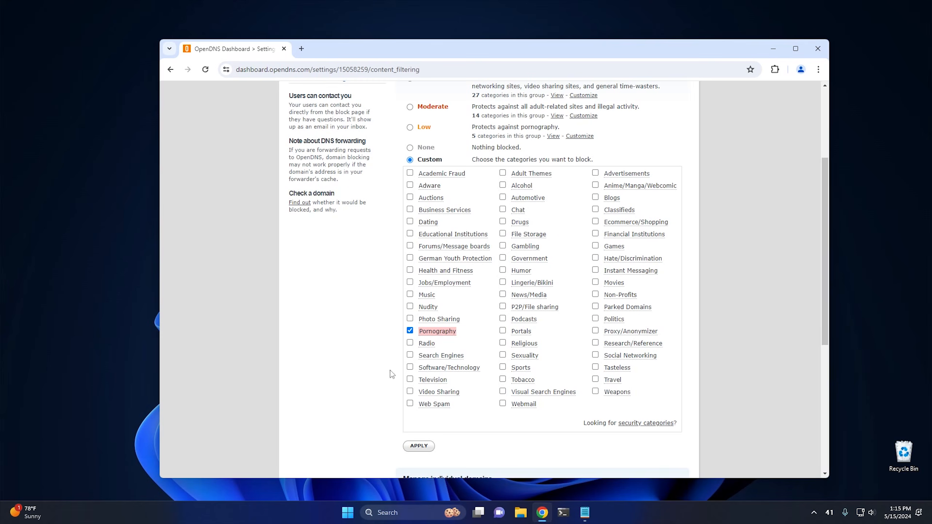
pyautogui.moveTo(442, 407)
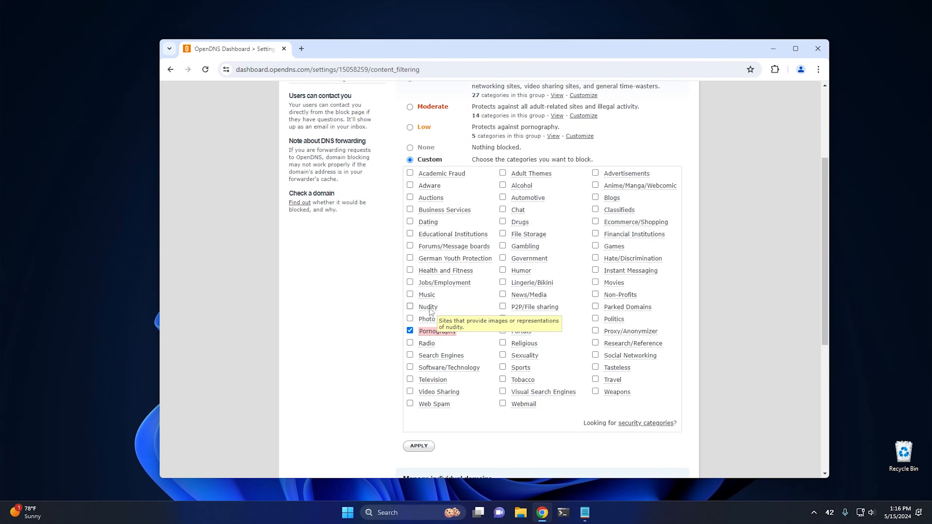
pyautogui.scroll(1, 481, 380)
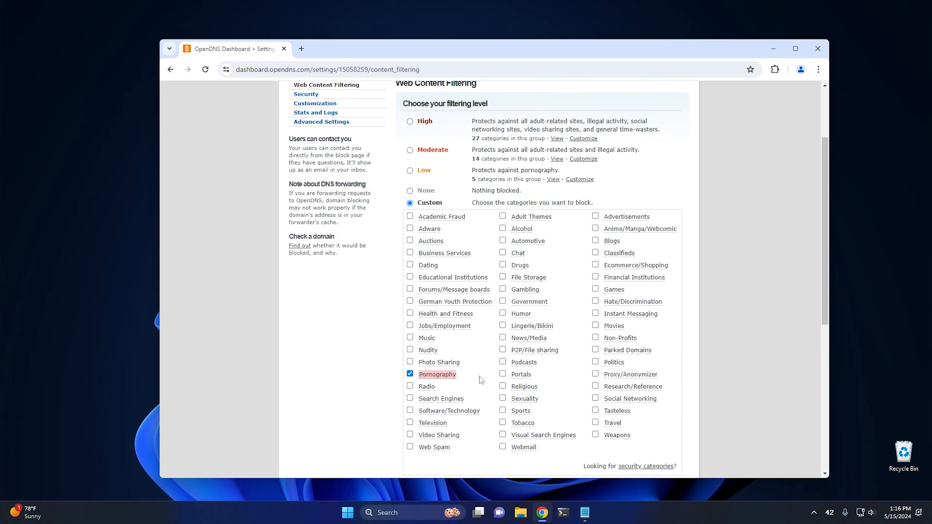
pyautogui.scroll(1, 481, 380)
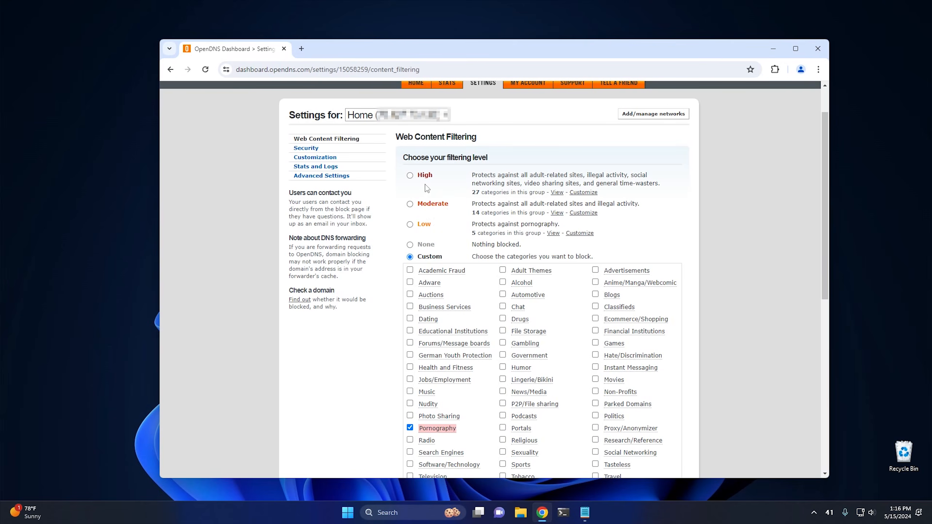
# Step: Examine the individually managed domains in the always-block and never-block lists alongside the blocked Pornography category
pyautogui.scroll(-7, 444, 226)
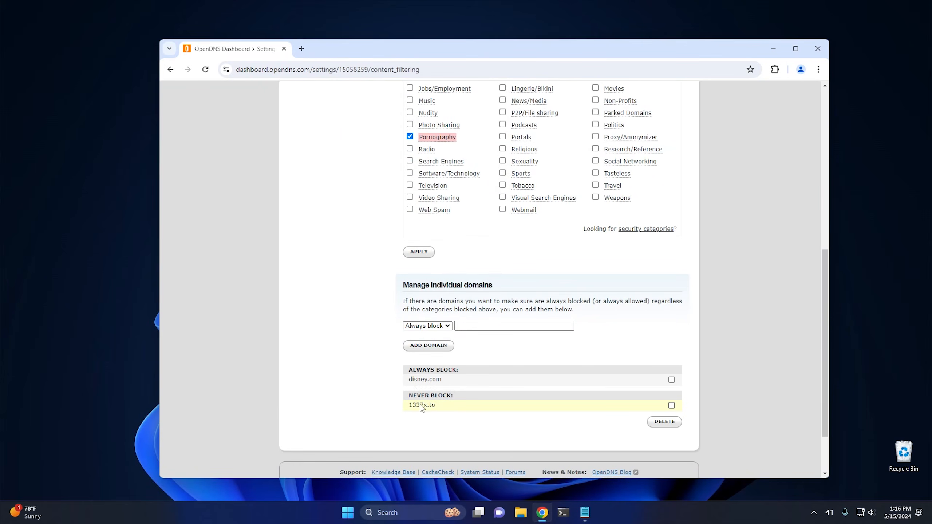
pyautogui.scroll(1, 380, 360)
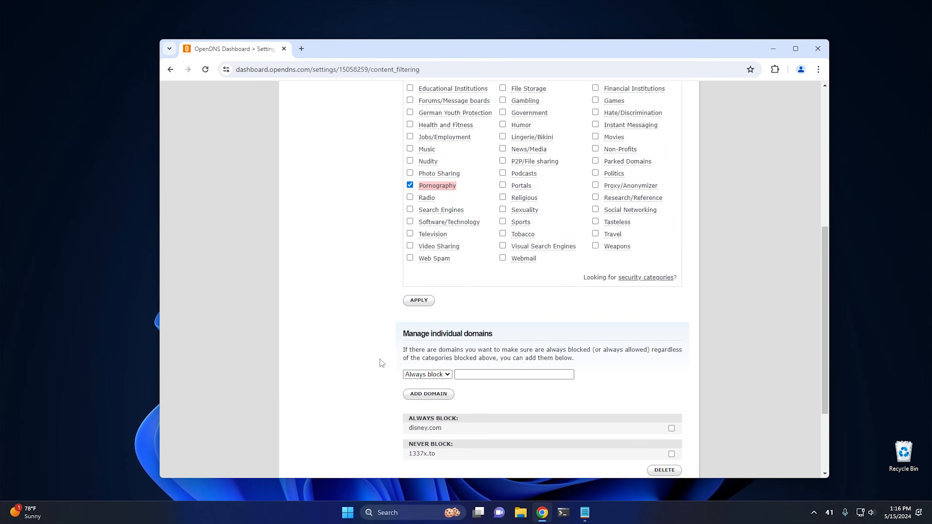
pyautogui.moveTo(446, 187)
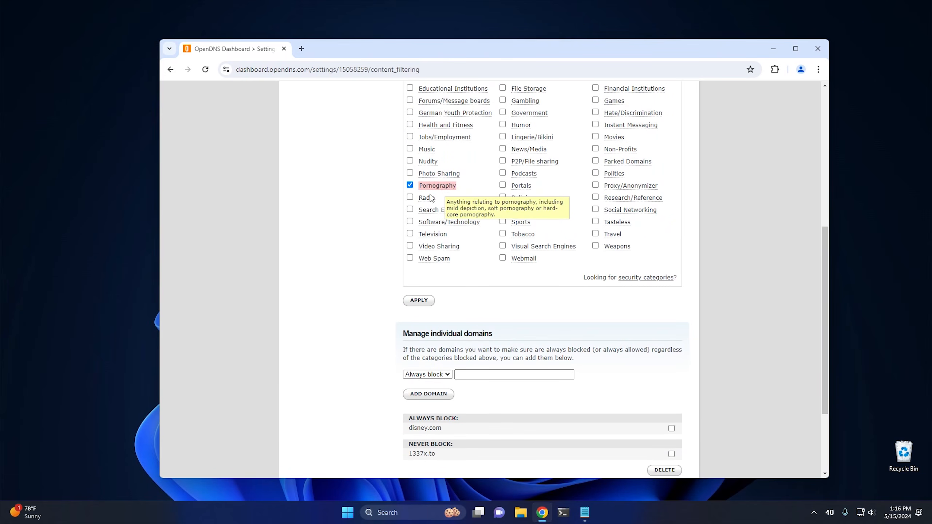
pyautogui.scroll(-3, 351, 286)
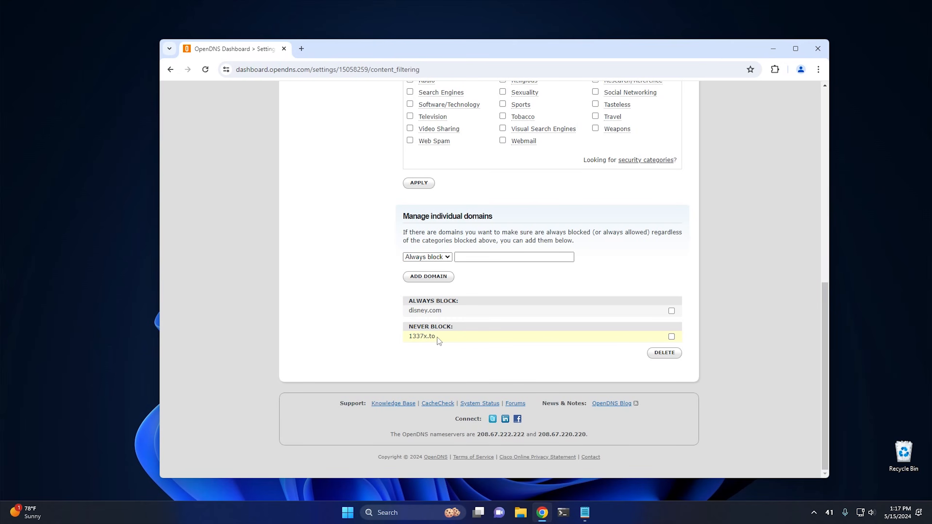
pyautogui.scroll(3, 426, 342)
pyautogui.moveTo(448, 171)
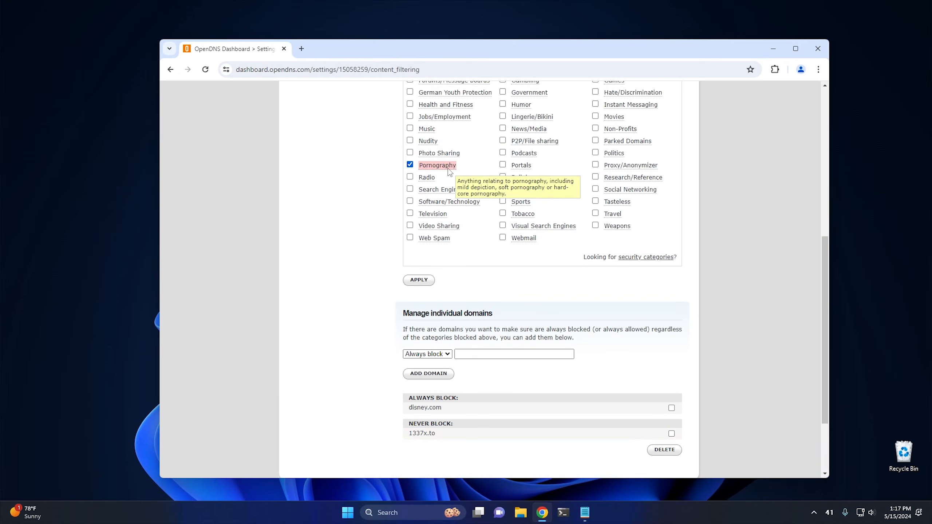
pyautogui.scroll(-3, 339, 323)
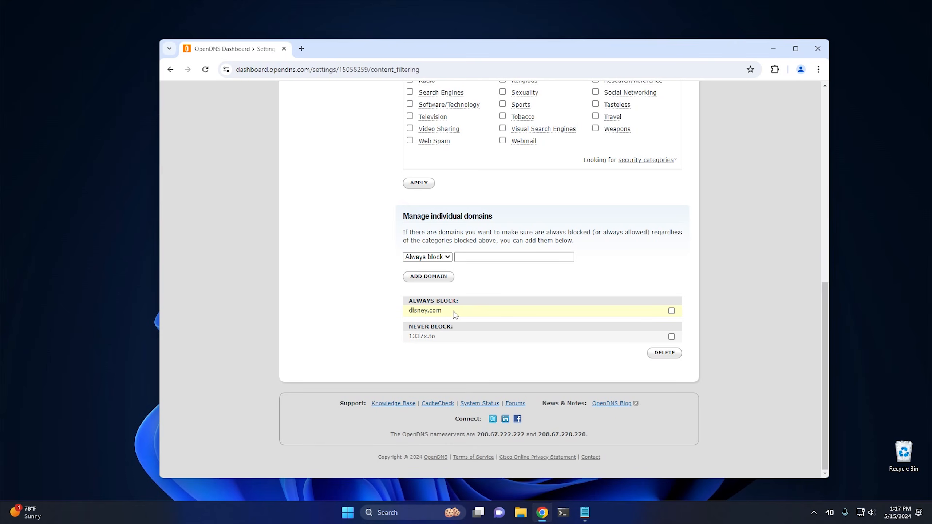
pyautogui.scroll(9, 364, 246)
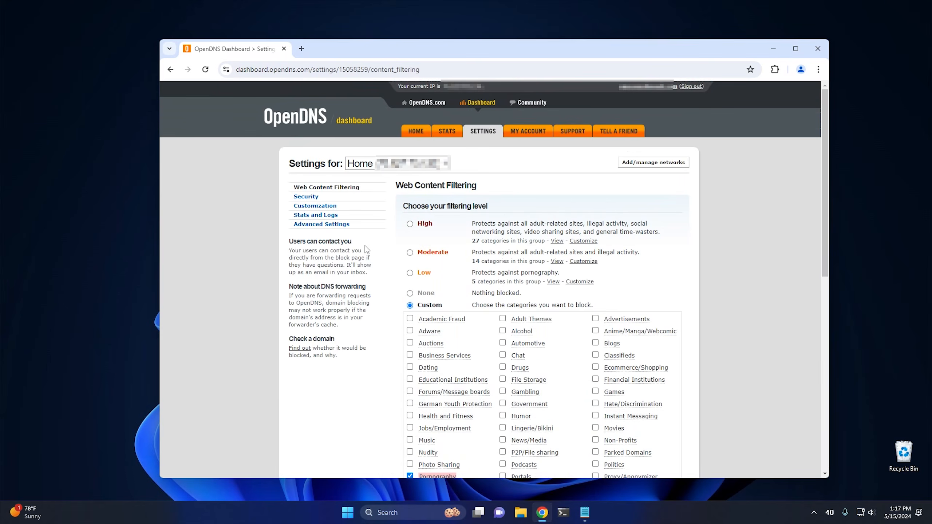
# Step: Minimize the browser, switch to Control Panel, and open the adapter settings from the Network and Sharing Center
pyautogui.click(776, 48)
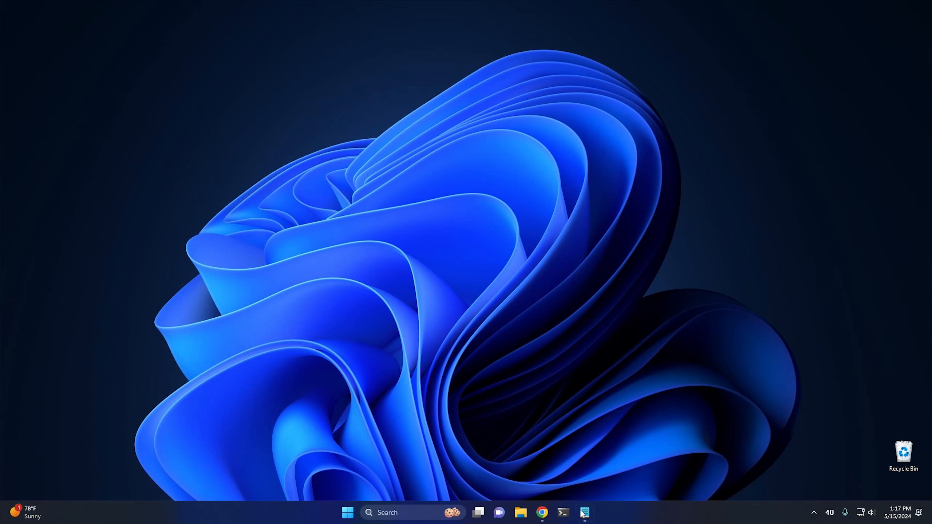
pyautogui.click(348, 514)
pyautogui.write('control panel')
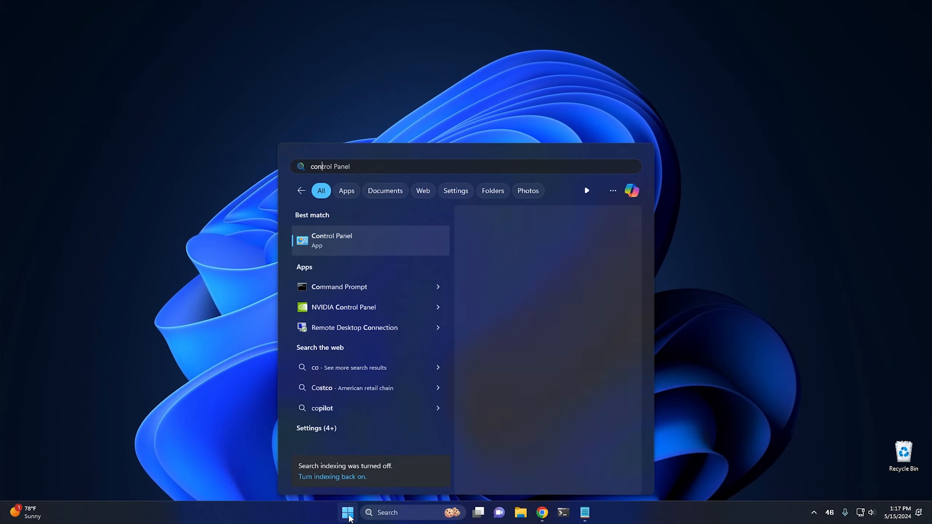
pyautogui.click(393, 239)
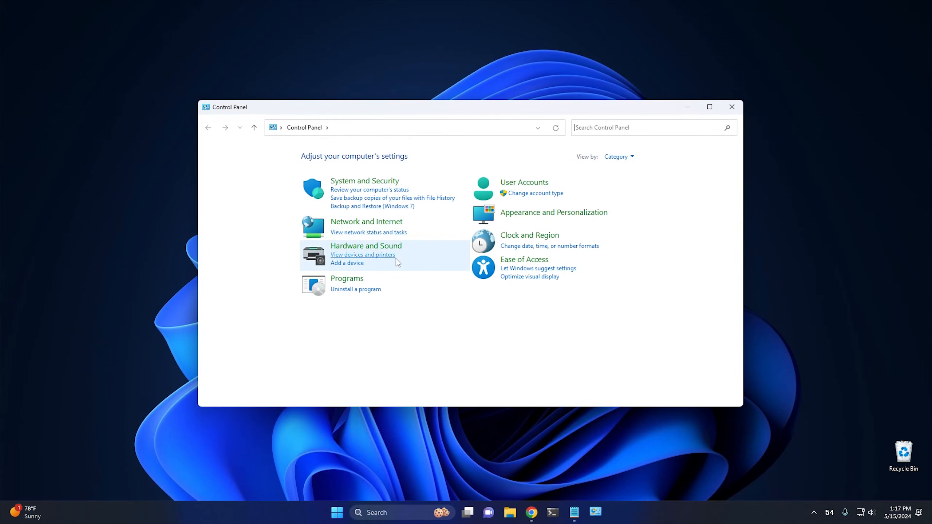
pyautogui.click(354, 223)
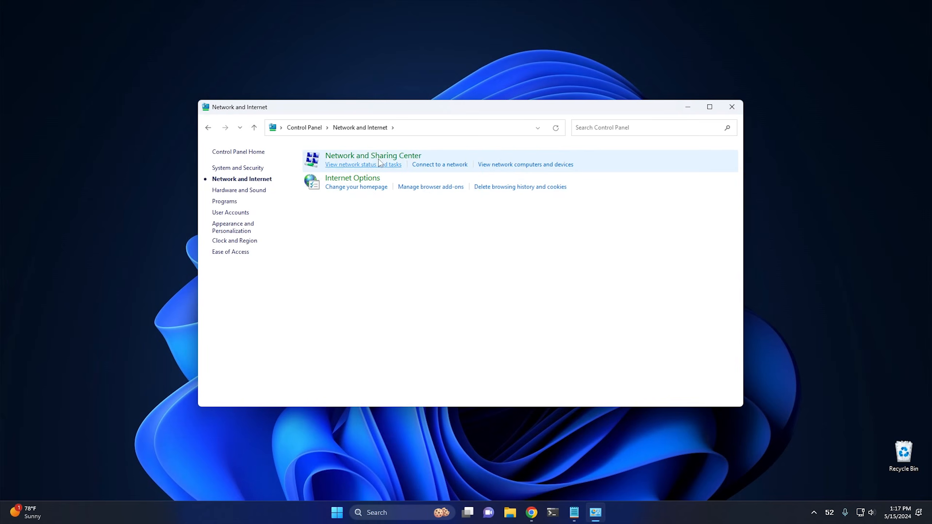
pyautogui.click(368, 158)
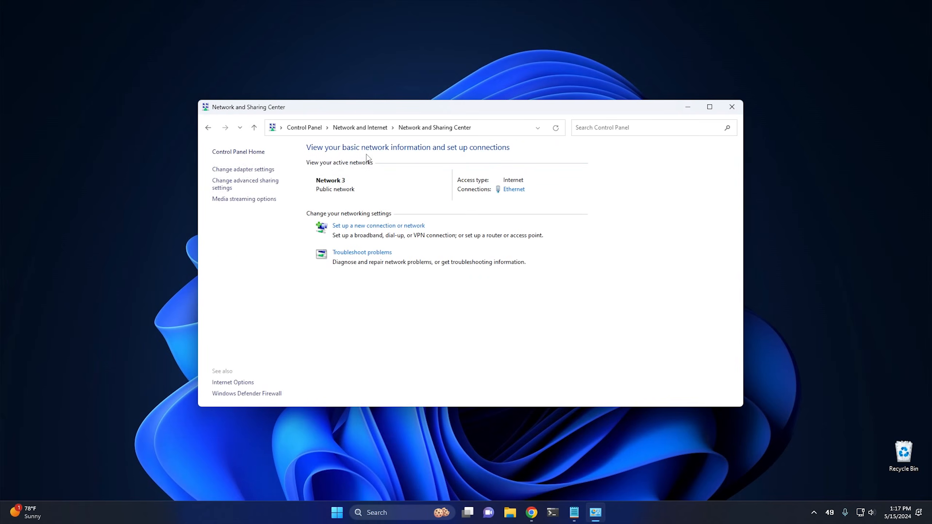
pyautogui.click(251, 170)
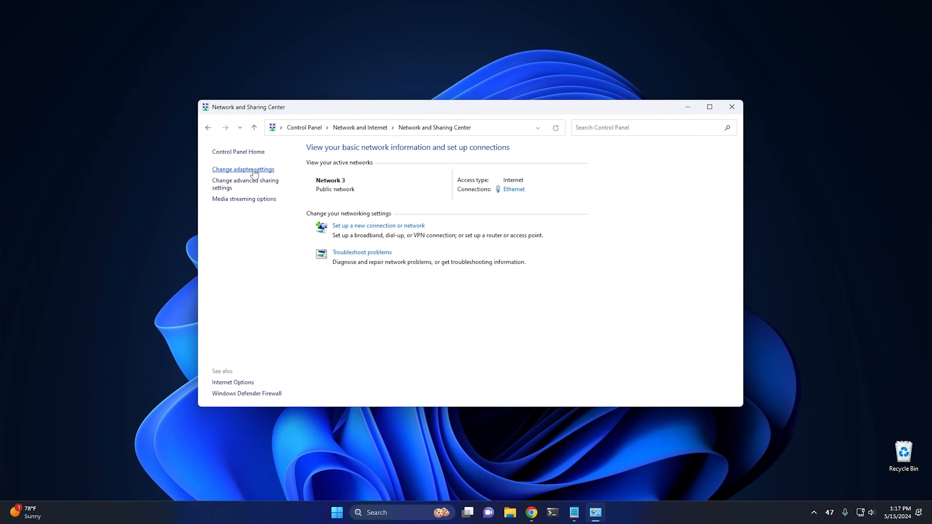
# Step: Open the Internet Protocol Version 4 (TCP/IPv4) properties of the Realtek Ethernet adapter
pyautogui.click(263, 190)
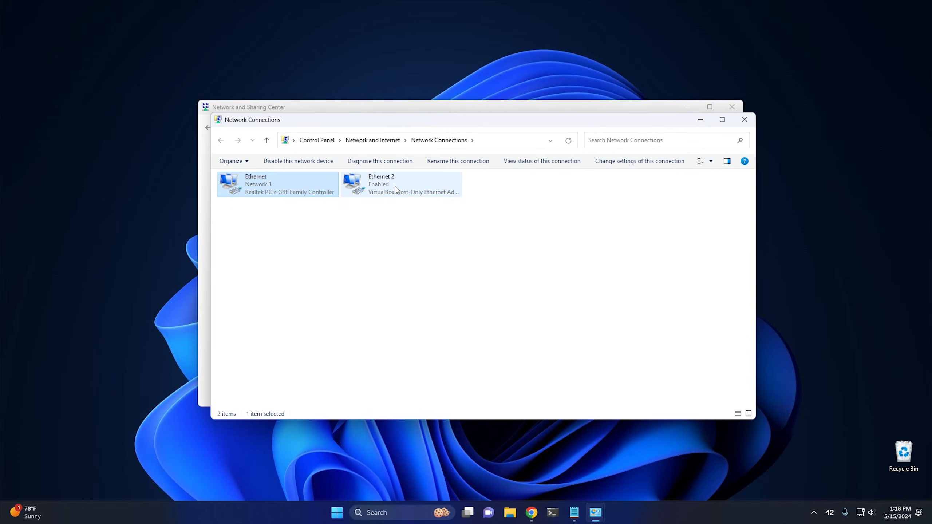
pyautogui.rightClick(269, 188)
pyautogui.click(304, 282)
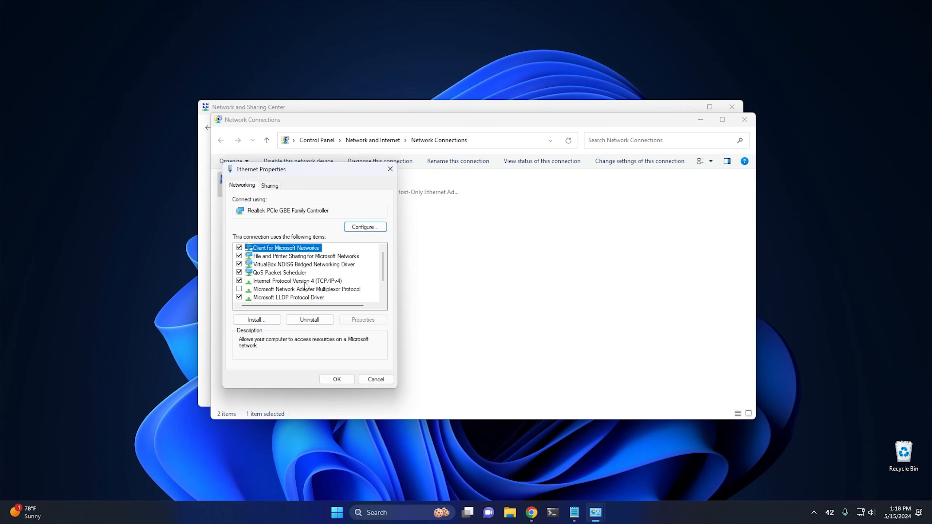
pyautogui.click(305, 282)
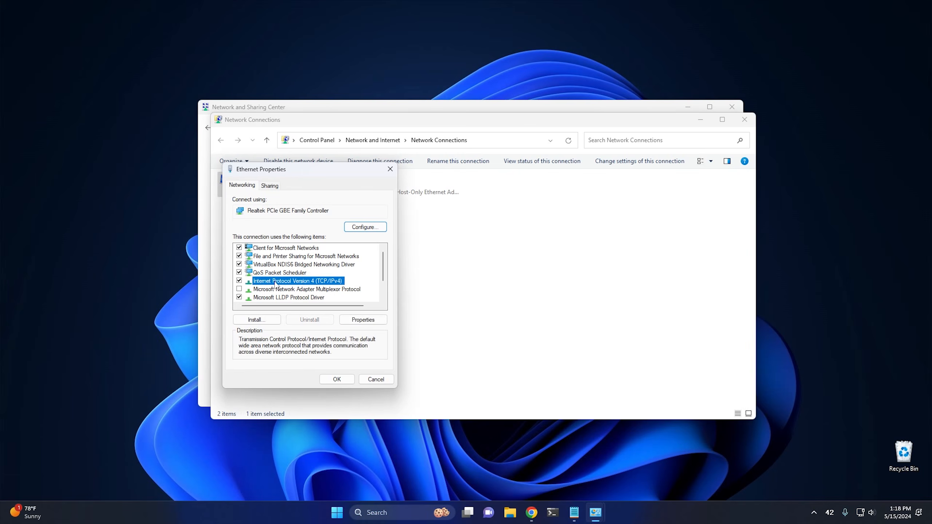
pyautogui.click(365, 320)
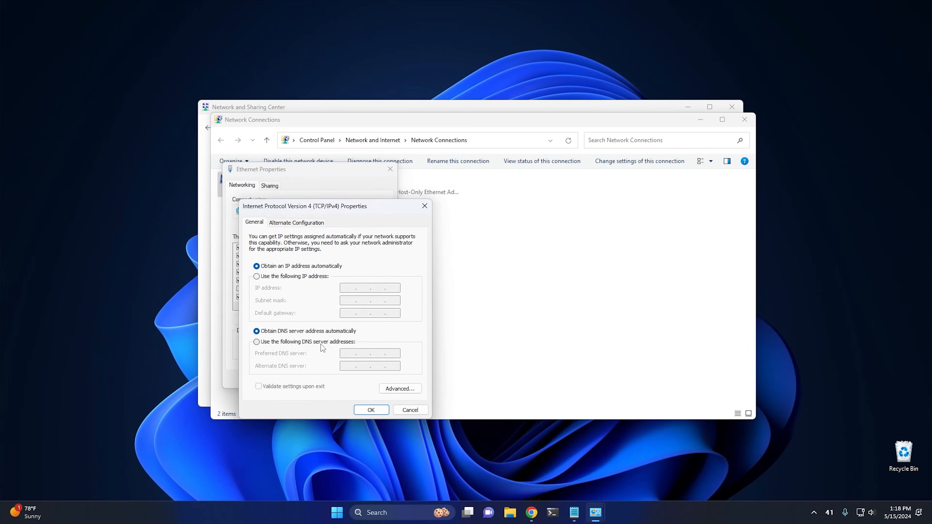
# Step: Set the preferred DNS server to 208.67.222.222 and the alternate to 208.67.220.220, then close all the network windows
pyautogui.click(286, 342)
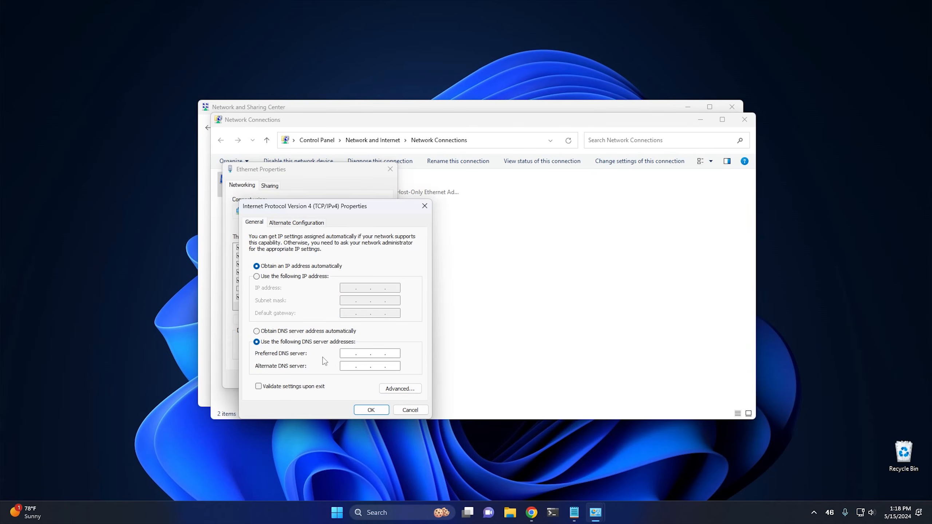
pyautogui.write('208')
pyautogui.write('67')
pyautogui.write('222222')
pyautogui.write('208')
pyautogui.write('67')
pyautogui.write('220')
pyautogui.write('220')
pyautogui.click(371, 410)
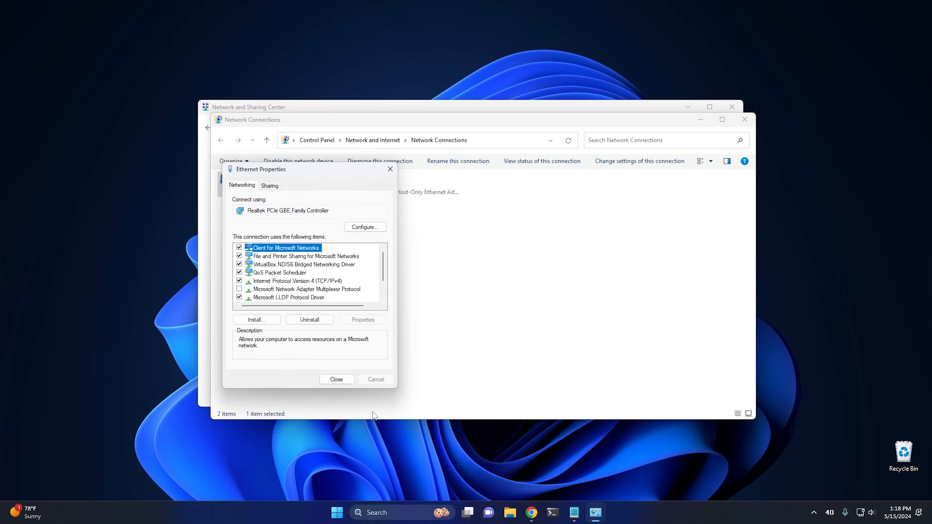
pyautogui.click(336, 381)
pyautogui.click(744, 119)
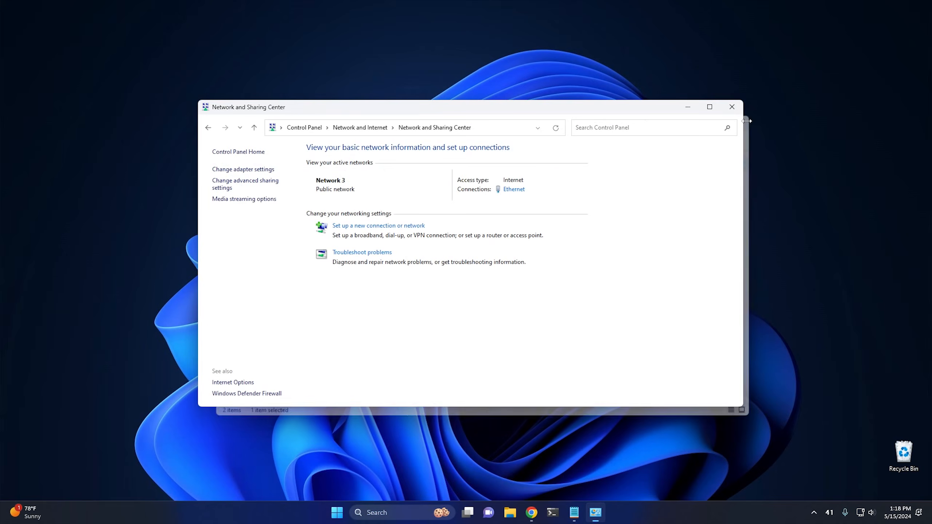
pyautogui.click(733, 107)
# Step: Switch to Chrome, search Google for "disney" in a new tab, and open the Disney.com result to test the domain filter
pyautogui.click(542, 513)
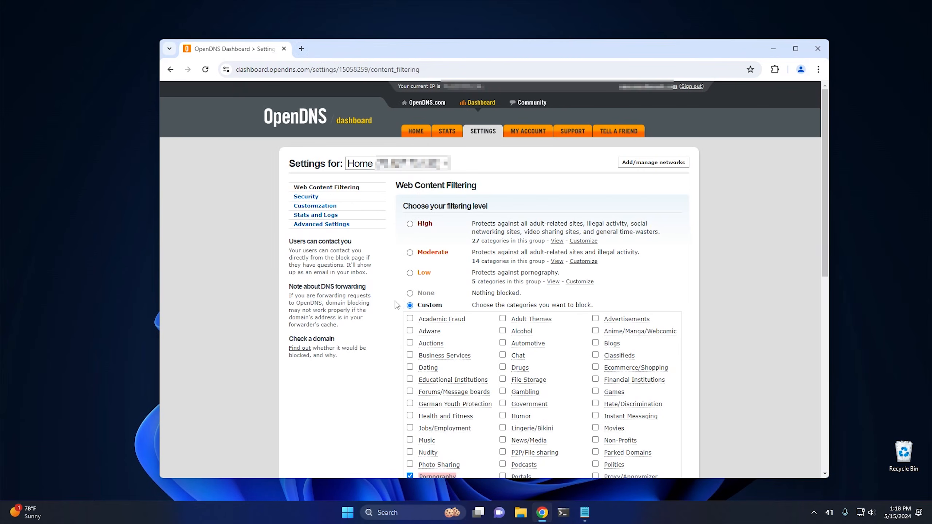
pyautogui.click(301, 49)
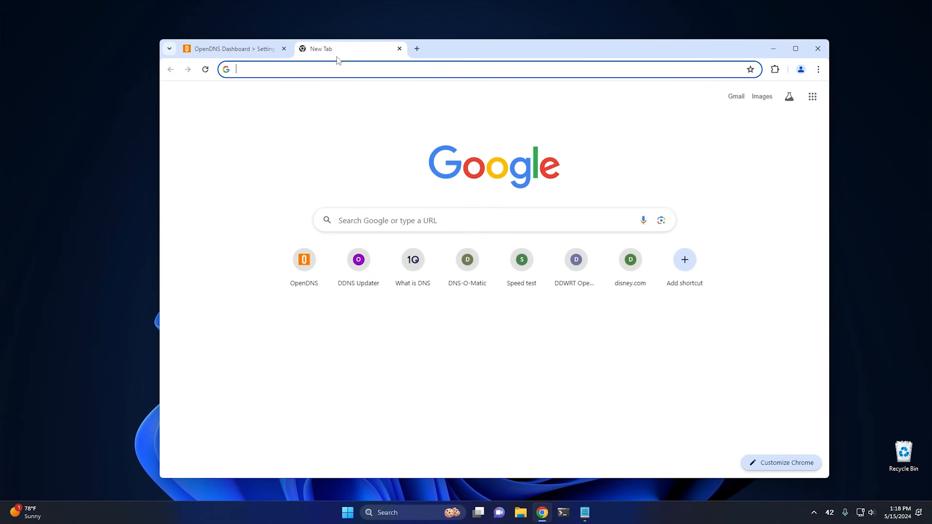
pyautogui.write('disny')
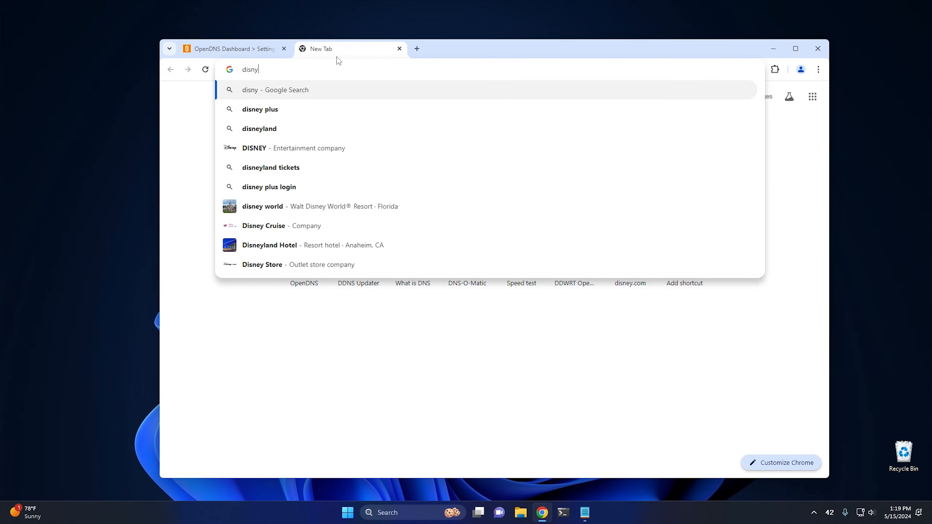
pyautogui.press('Down')
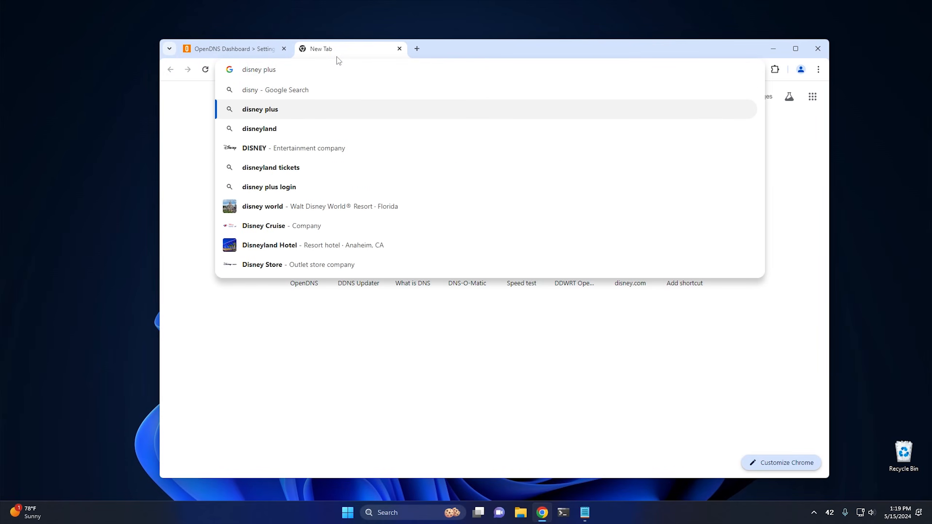
pyautogui.press('Down')
pyautogui.press('Down')
pyautogui.press('Return')
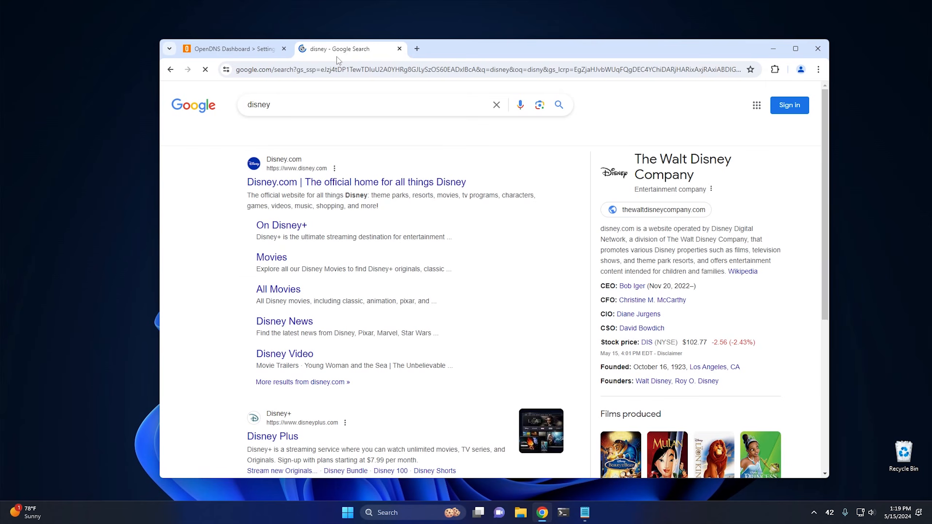
pyautogui.click(290, 183)
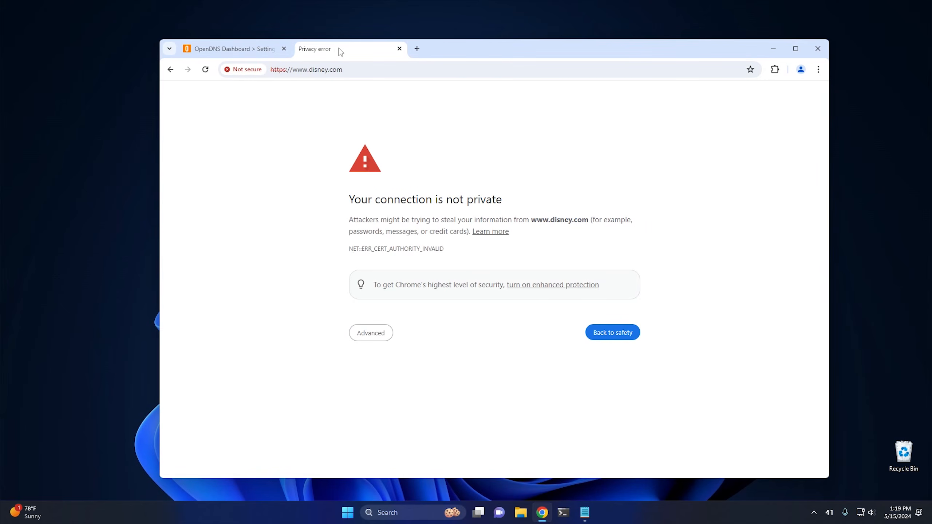
# Step: Return to the OpenDNS dashboard and review the Home network's web content filtering page
pyautogui.click(242, 49)
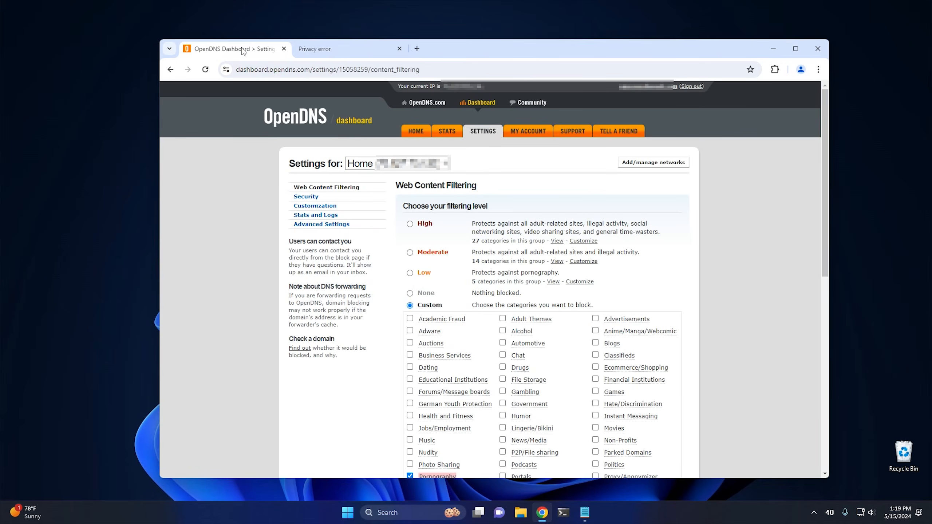
pyautogui.scroll(-10, 344, 356)
pyautogui.scroll(-10, 554, 270)
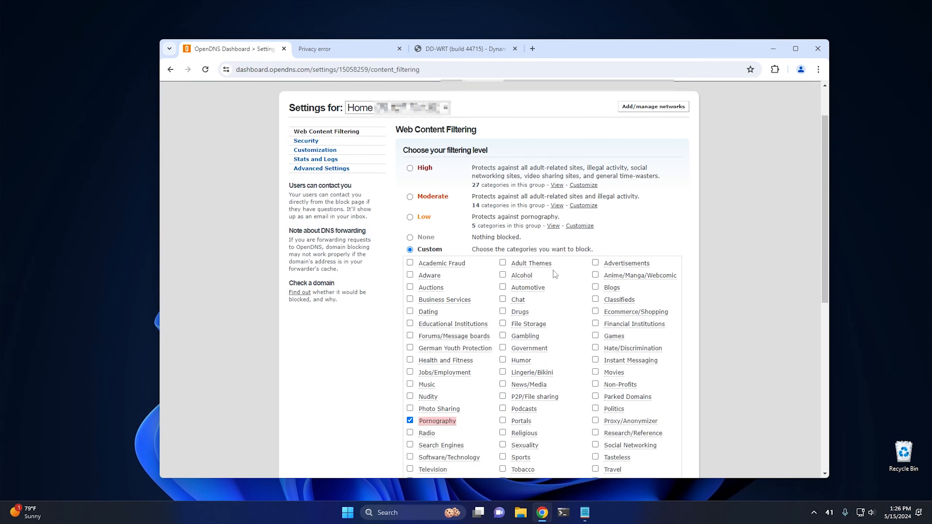
pyautogui.scroll(7, 547, 279)
pyautogui.scroll(3, 547, 279)
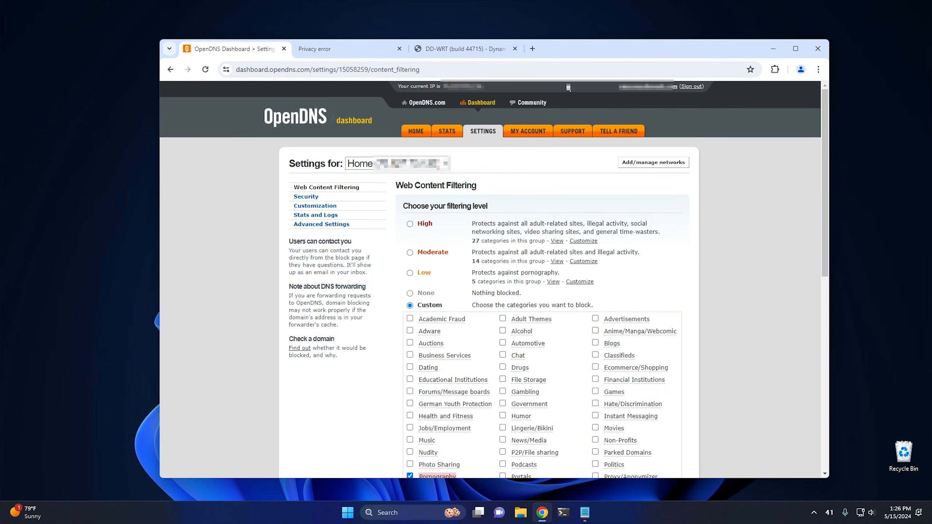
# Step: Open the DDNS Updater article in a new tab and download Umbrella-IP-Updater-2.2.1.exe, keeping the unverified file
pyautogui.click(532, 49)
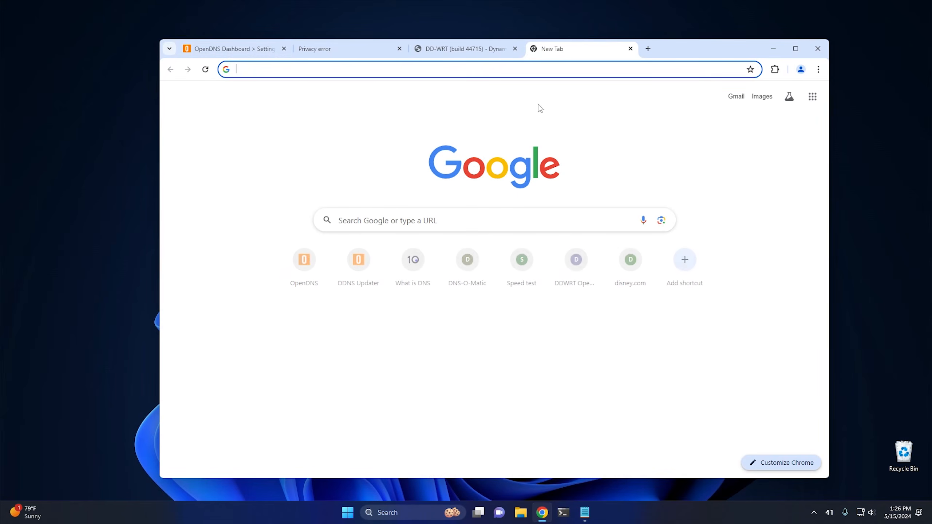
pyautogui.click(359, 266)
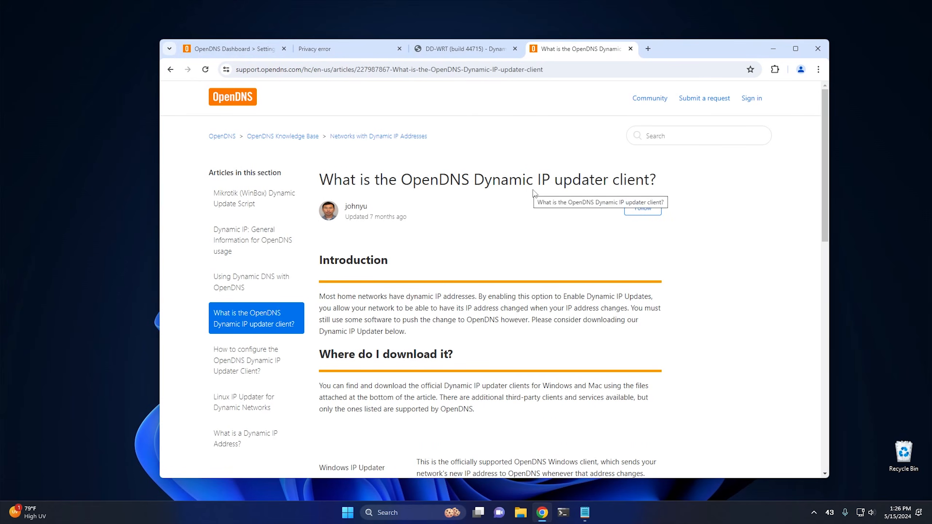
pyautogui.scroll(-10, 482, 255)
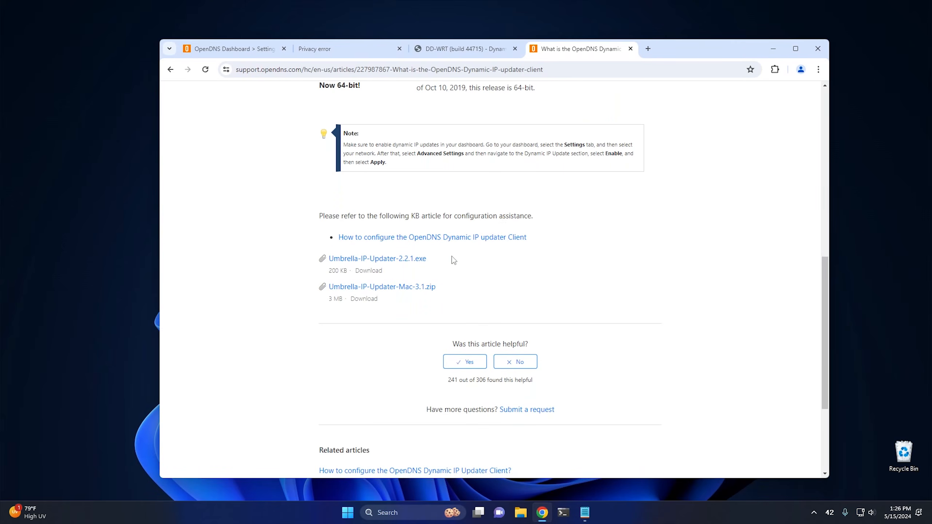
pyautogui.click(392, 261)
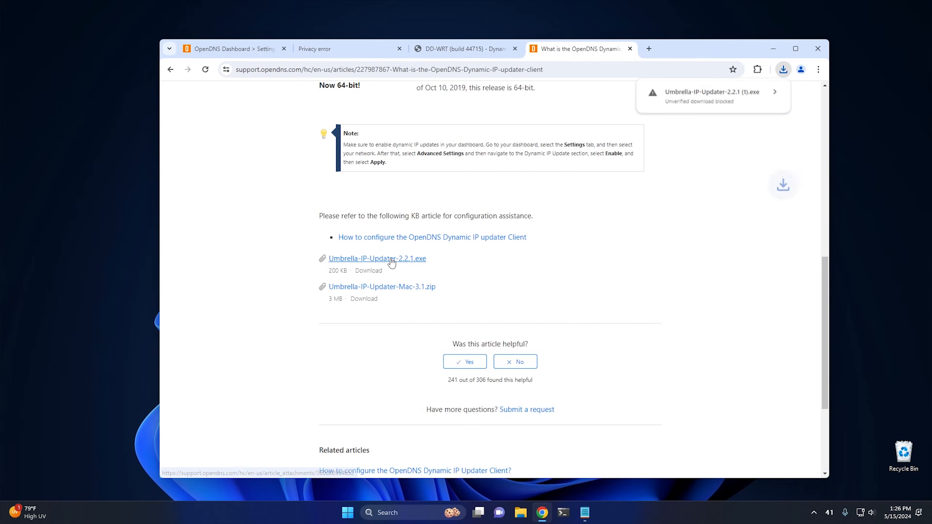
pyautogui.click(724, 101)
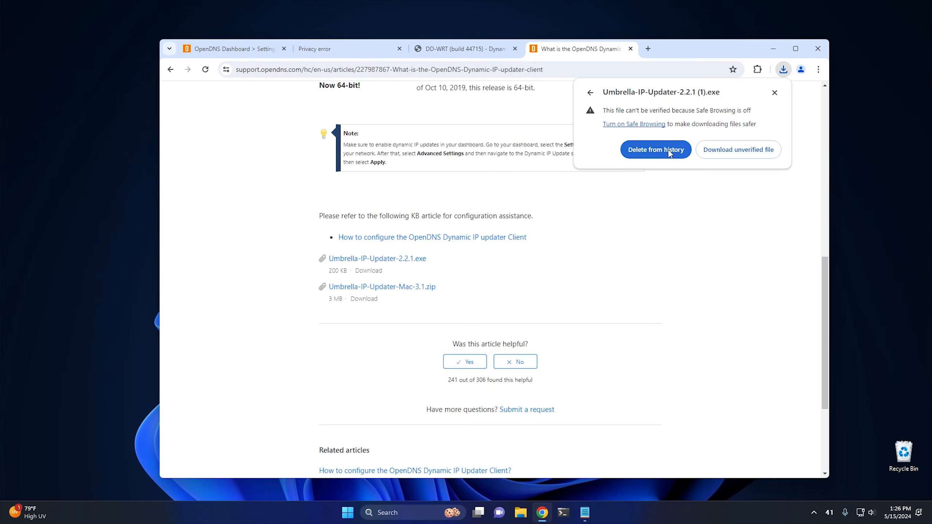
pyautogui.click(738, 150)
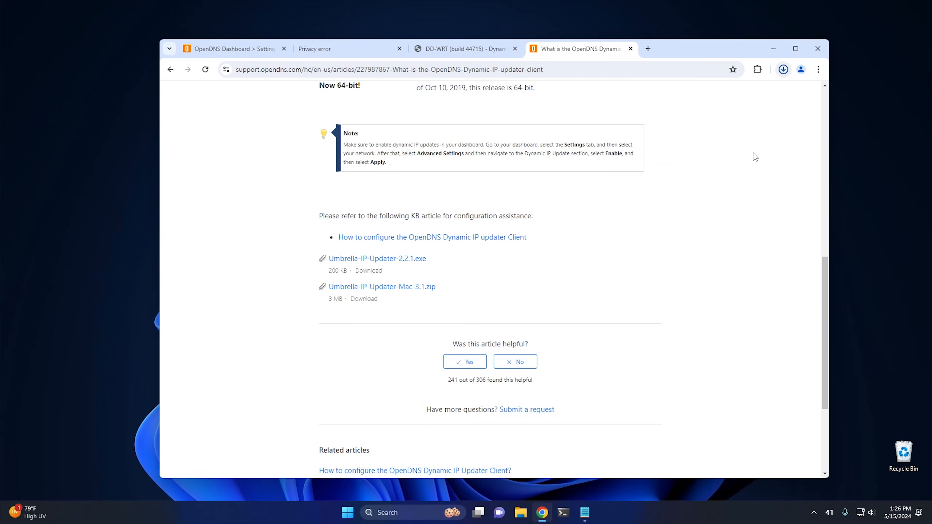
# Step: Locate the downloaded Umbrella-IP-Updater in the Downloads folder, minimize Chrome, and install OpenDNS Updater with the option to start it
pyautogui.click(784, 71)
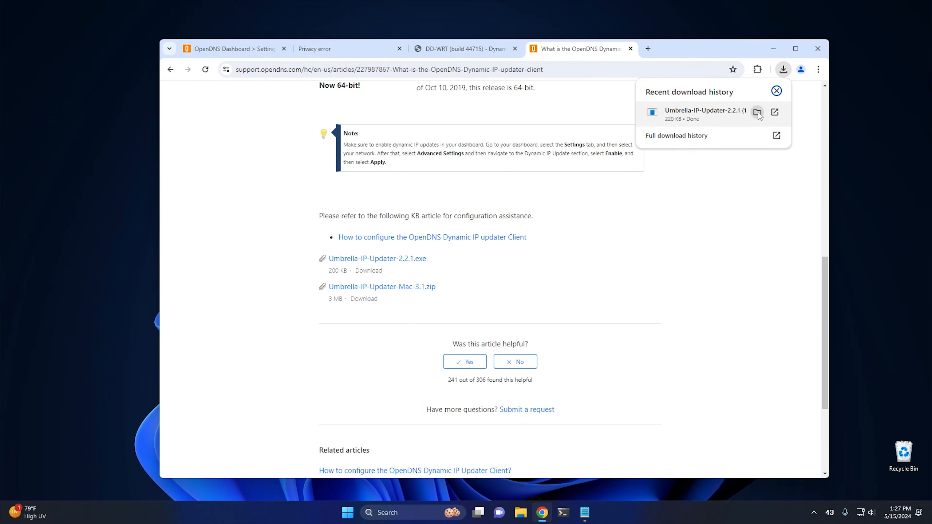
pyautogui.click(757, 111)
pyautogui.click(775, 44)
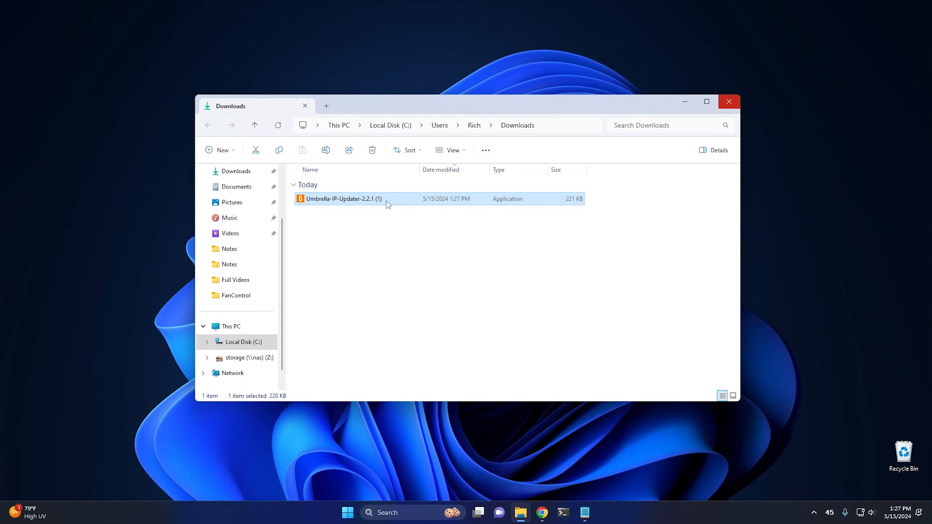
pyautogui.doubleClick(362, 200)
pyautogui.click(418, 336)
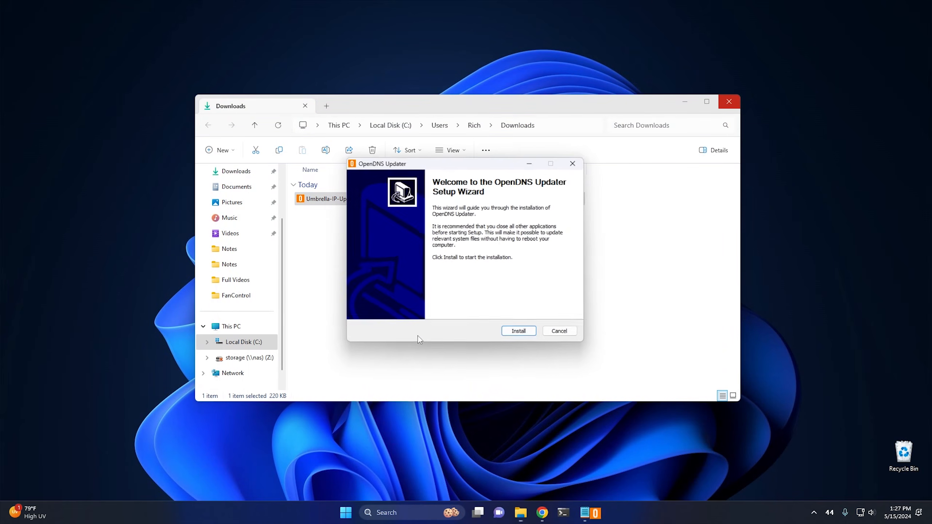
pyautogui.click(523, 333)
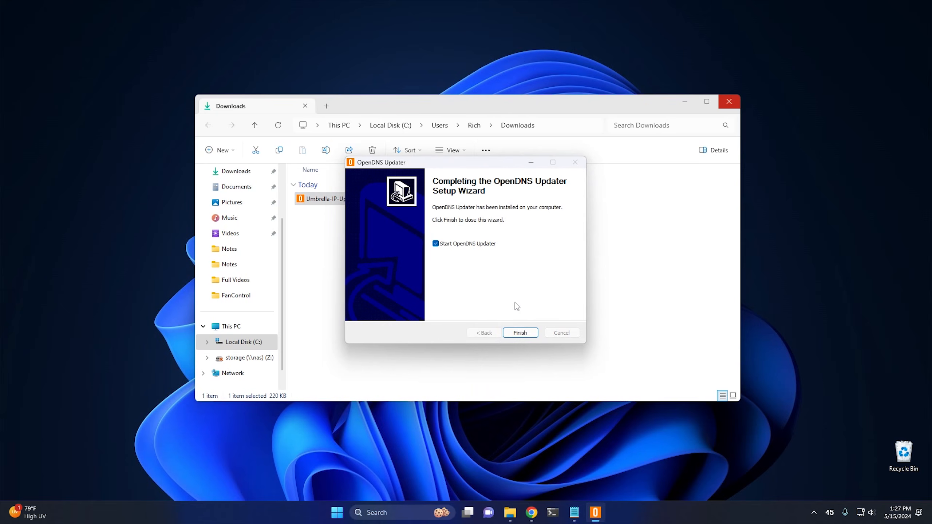
pyautogui.click(520, 333)
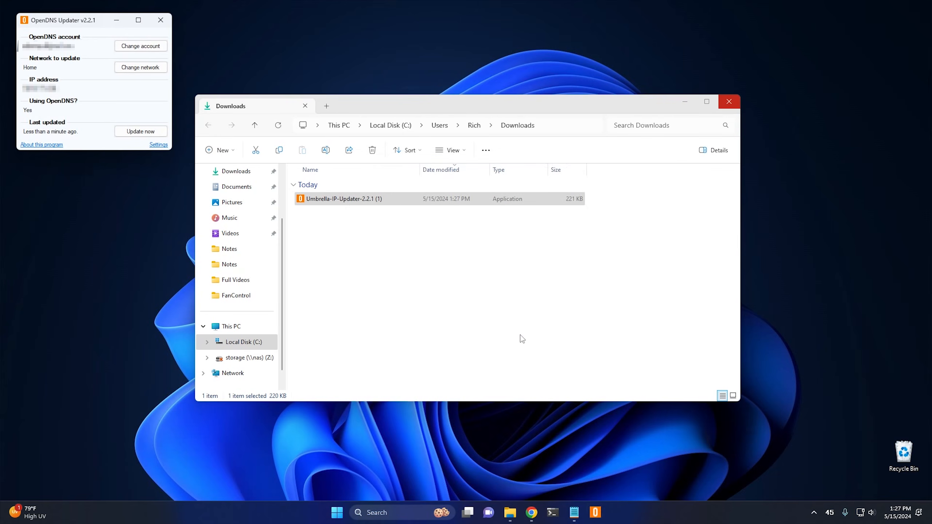
# Step: Close the Downloads folder, run an immediate update in OpenDNS Updater, close its window, and reveal its icon in the system tray
pyautogui.click(729, 101)
pyautogui.moveTo(67, 23); pyautogui.dragTo(436, 142)
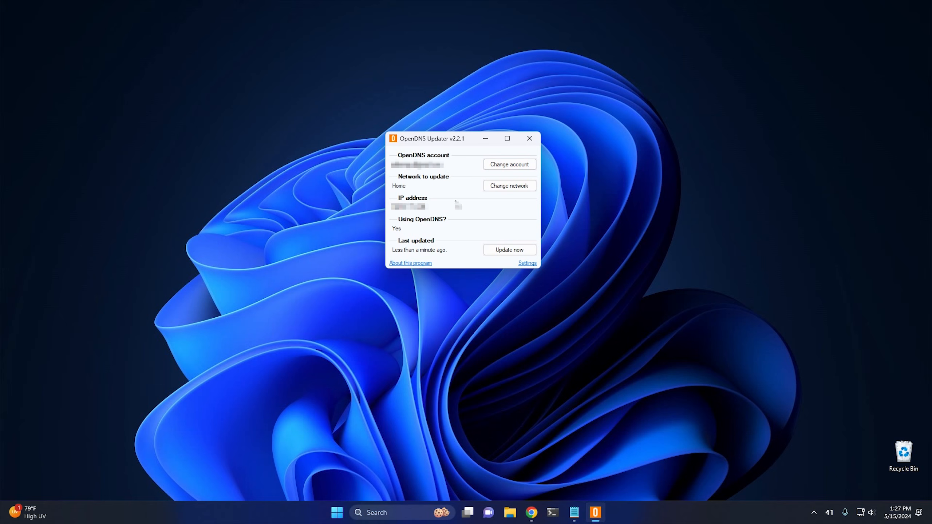
pyautogui.click(502, 253)
pyautogui.click(529, 139)
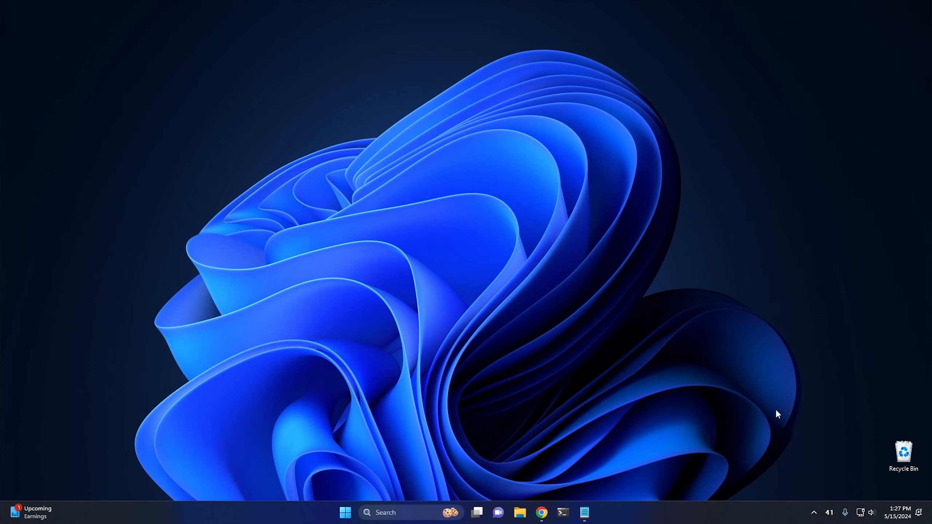
pyautogui.click(814, 513)
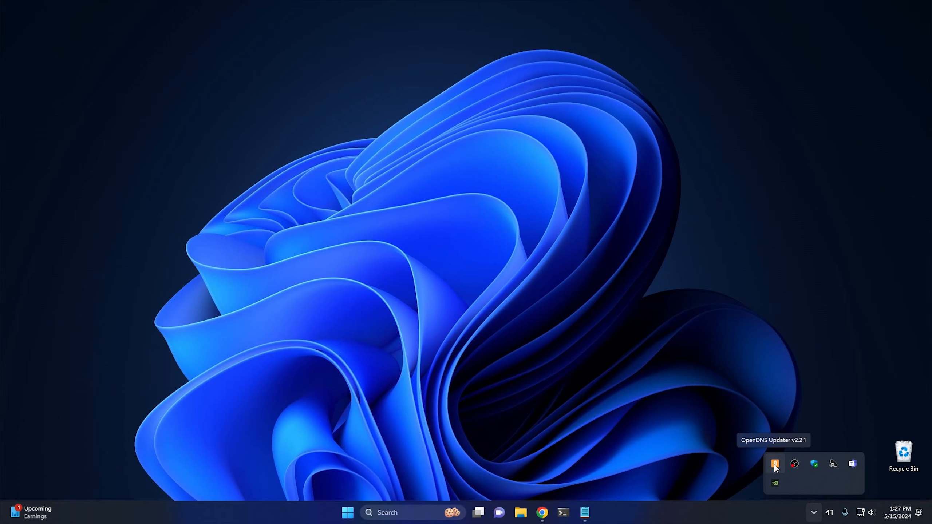
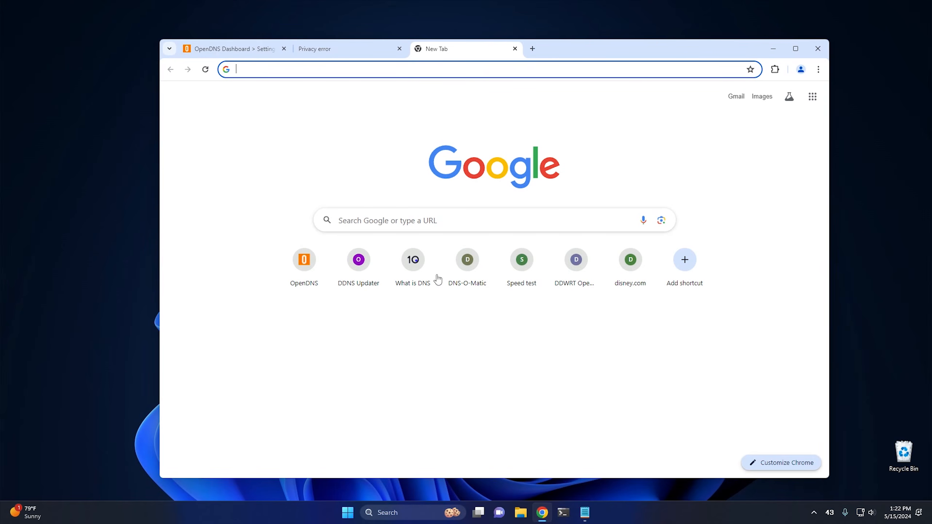
# Step: Run ipconfig in Command Prompt to look up the router's default gateway address, and close the prompt window
pyautogui.click(563, 513)
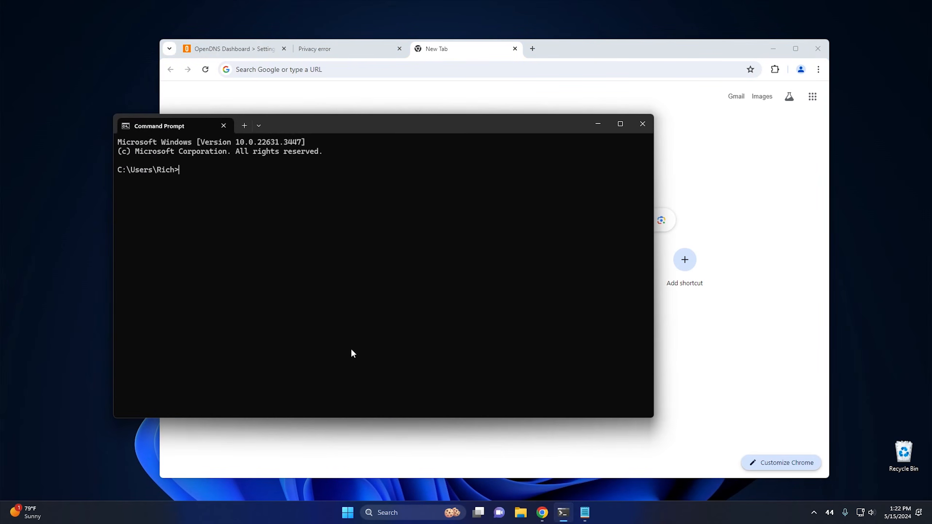
pyautogui.write('ipconfig')
pyautogui.press('Return')
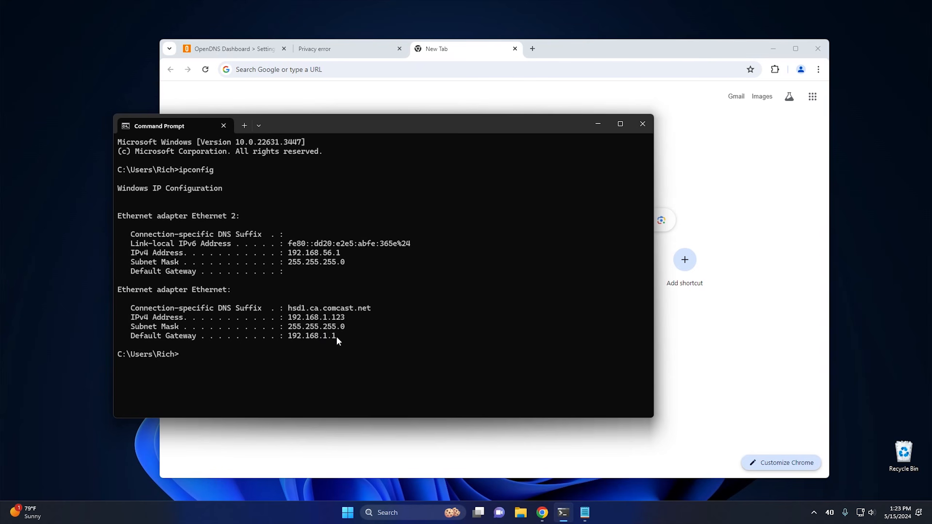
pyautogui.click(643, 124)
pyautogui.click(273, 70)
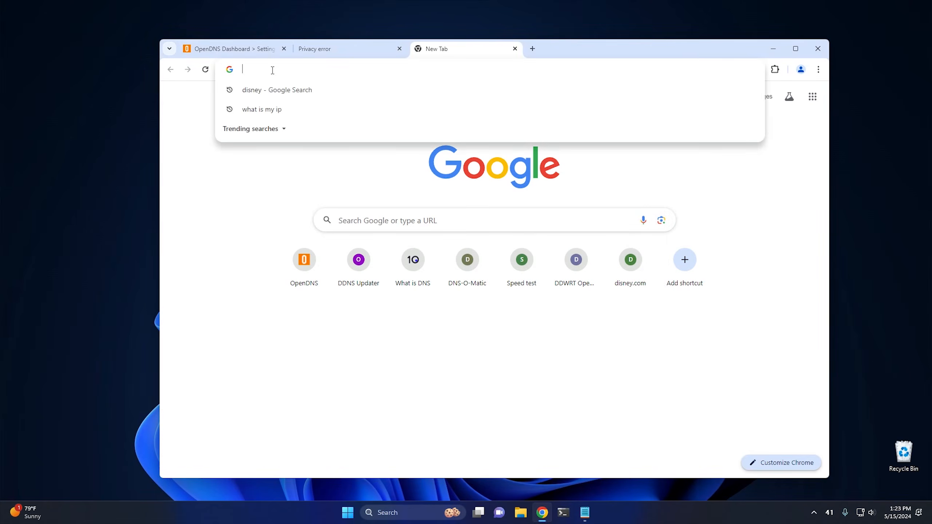
pyautogui.write('http:')
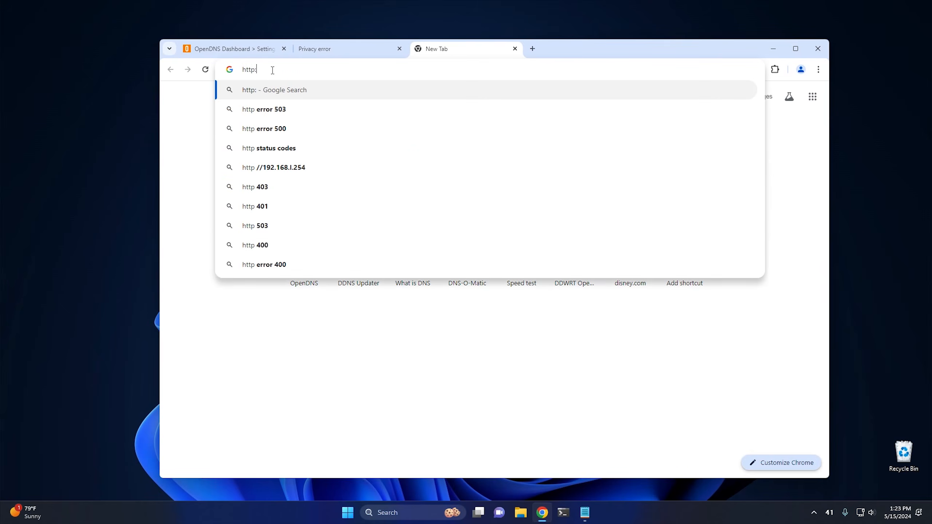
pyautogui.write('//')
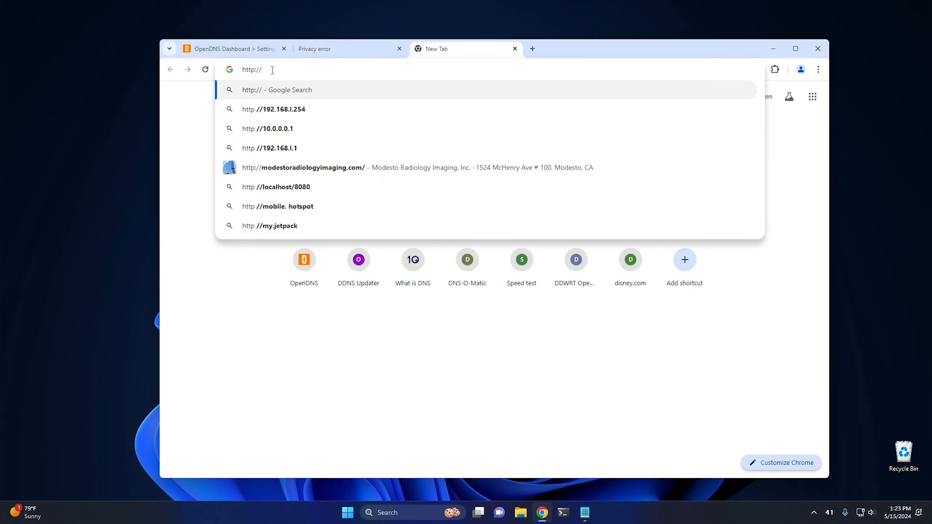
pyautogui.write('192.168.')
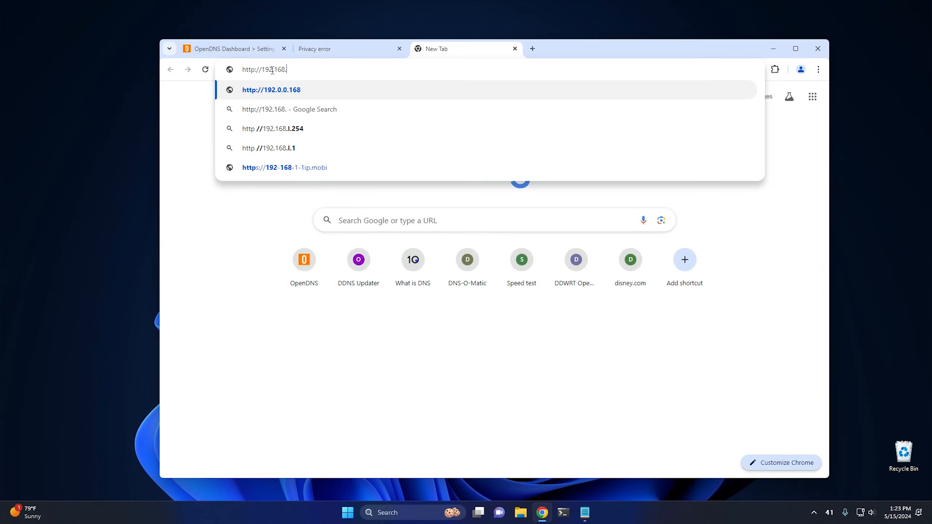
pyautogui.write('1.1')
pyautogui.press('Return')
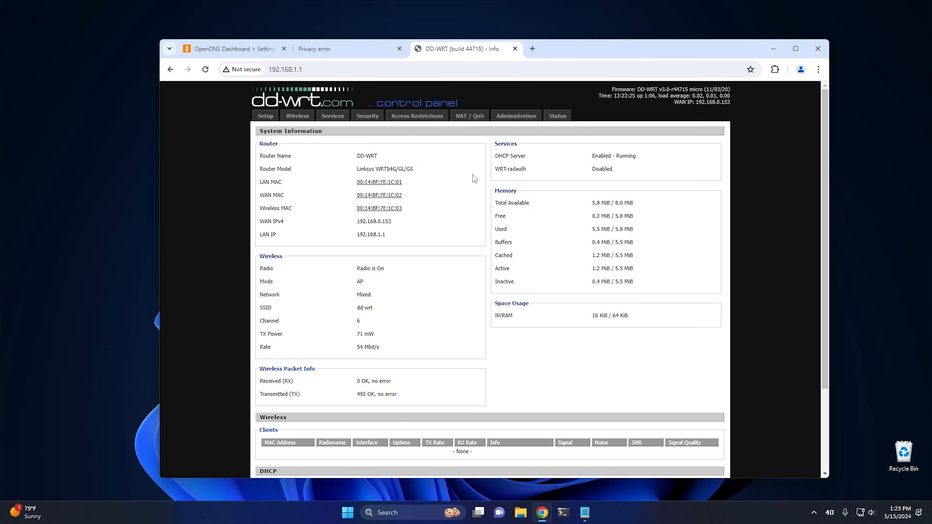
pyautogui.scroll(-3, 474, 179)
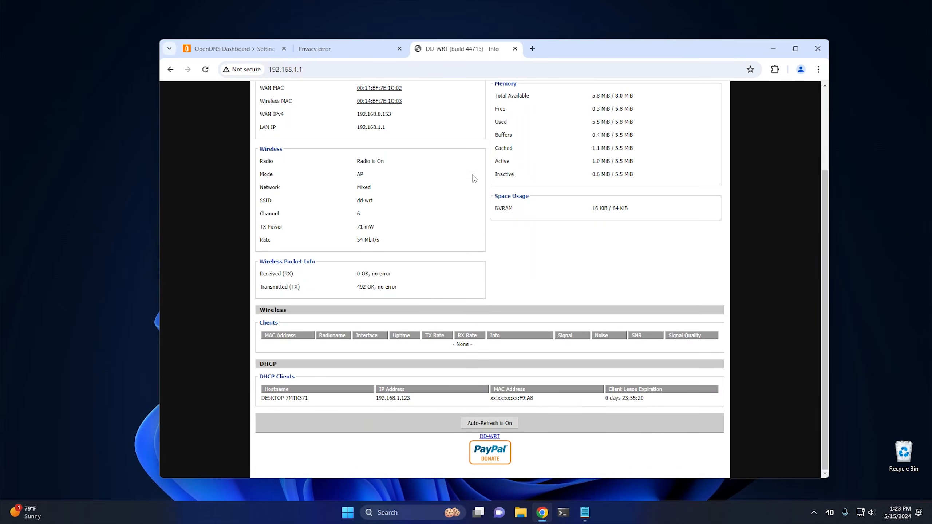
pyautogui.scroll(3, 475, 178)
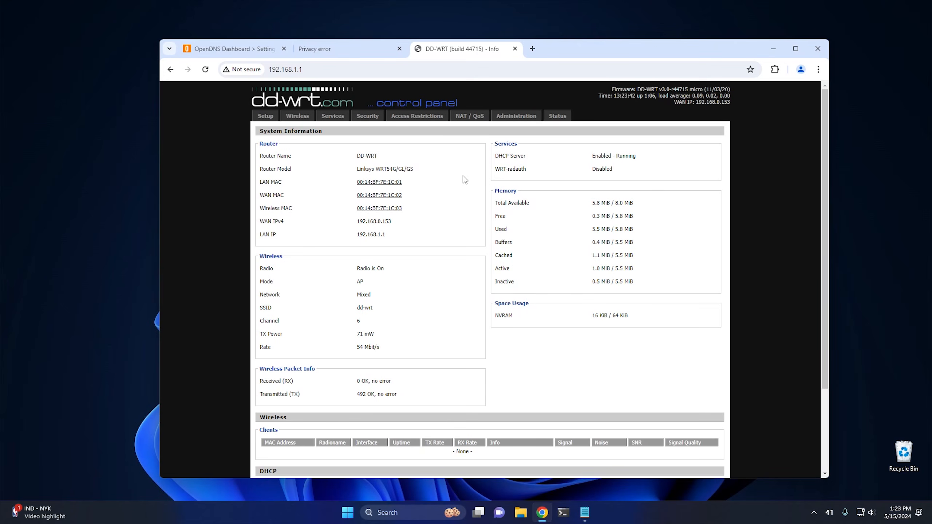
# Step: Open the router's Setup page, sign in as root with the router password, and save the login in the browser
pyautogui.click(264, 116)
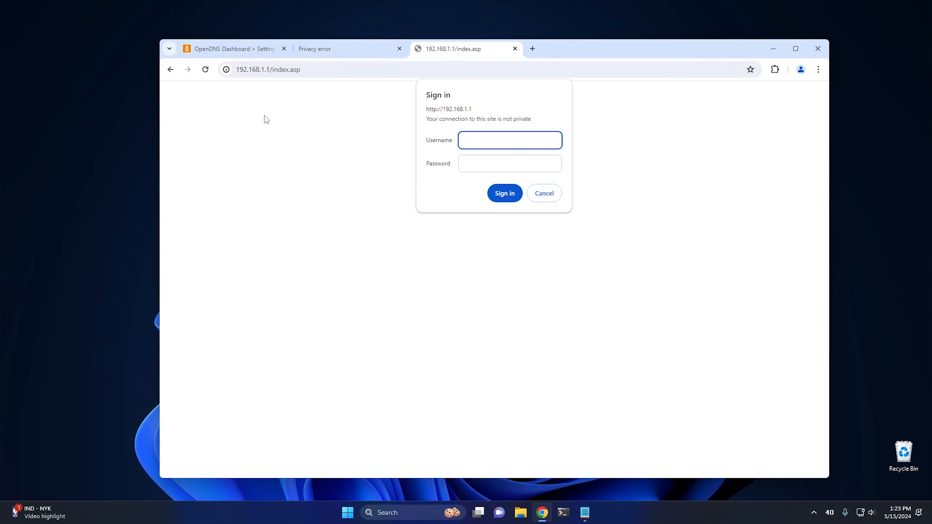
pyautogui.write('root')
pyautogui.press('Tab')
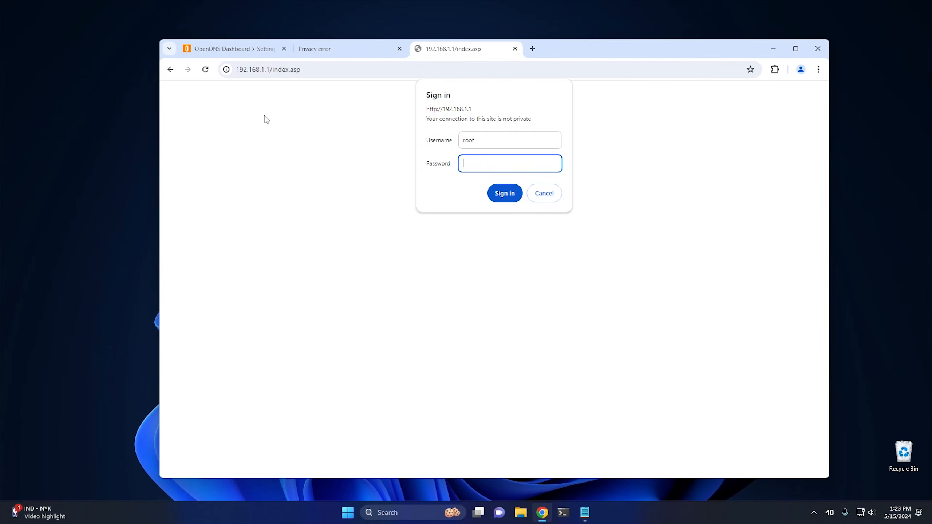
pyautogui.write('••••••')
pyautogui.press('Return')
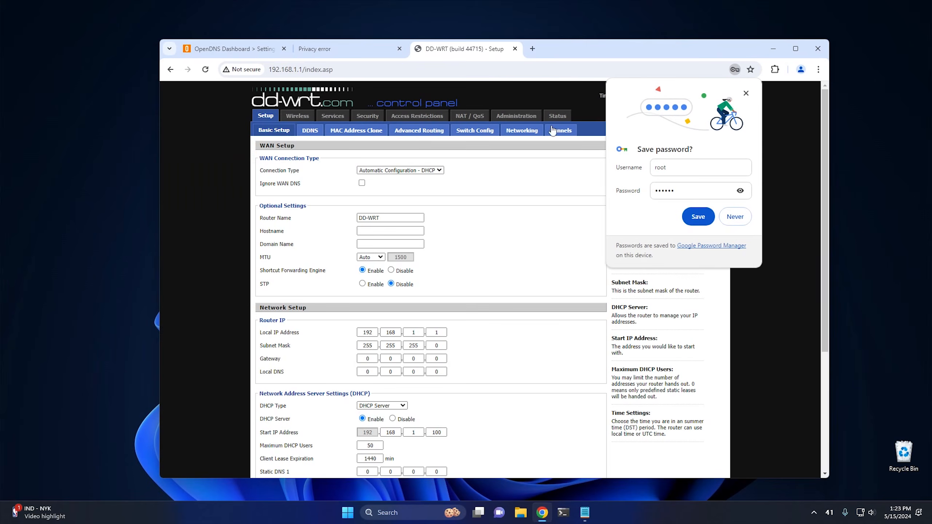
pyautogui.click(698, 216)
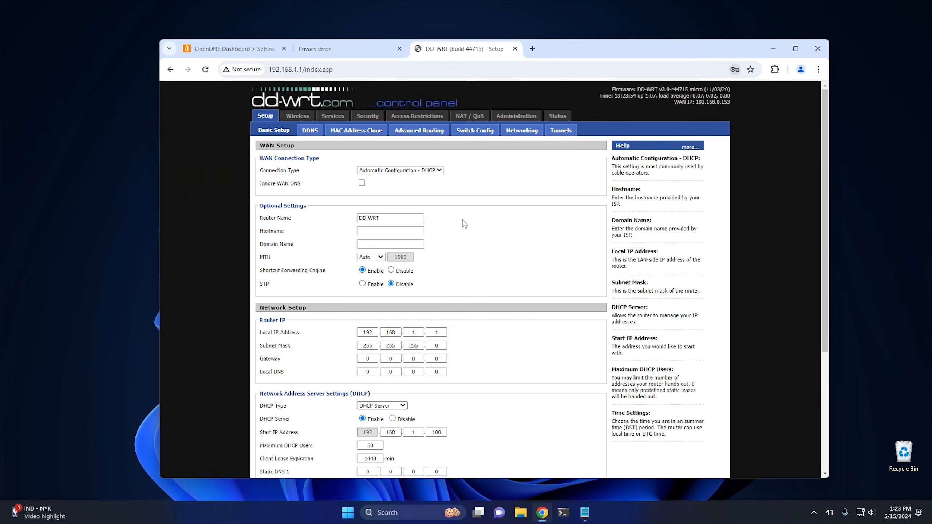
# Step: Set Static DNS 1 in the router's DHCP settings to 208.67.222.222
pyautogui.scroll(-5, 490, 248)
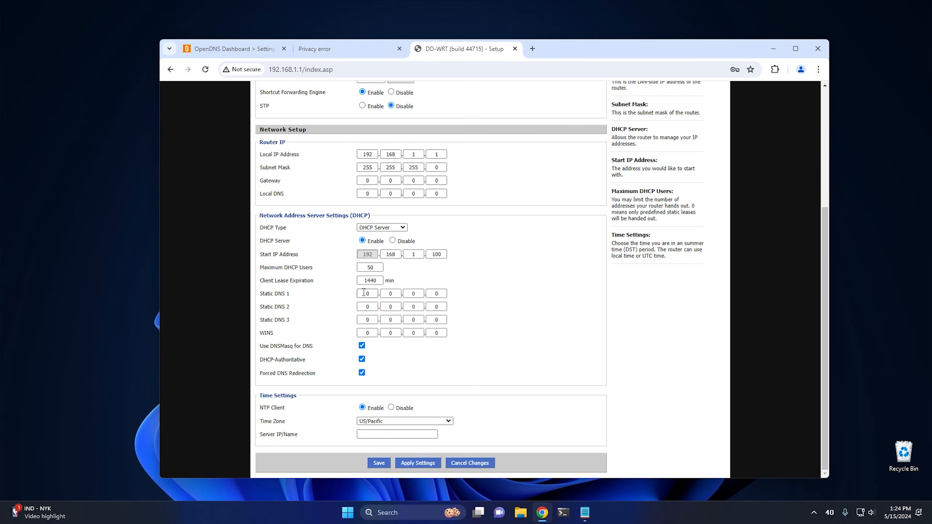
pyautogui.moveTo(363, 292); pyautogui.dragTo(379, 293)
pyautogui.write('208')
pyautogui.press('Tab')
pyautogui.write('67')
pyautogui.press('Tab')
pyautogui.write('222')
pyautogui.press('Tab')
pyautogui.write('222')
pyautogui.press('Tab')
# Step: Set Static DNS 2 in the router's DHCP settings to 208.67.220.220
pyautogui.write('208')
pyautogui.press('Tab')
pyautogui.write('67')
pyautogui.press('Tab')
pyautogui.write('220')
pyautogui.press('Tab')
pyautogui.write('220')
pyautogui.click(372, 320)
# Step: Save and apply the router settings, continue back to Basic Setup, and check the static DNS entries
pyautogui.click(380, 463)
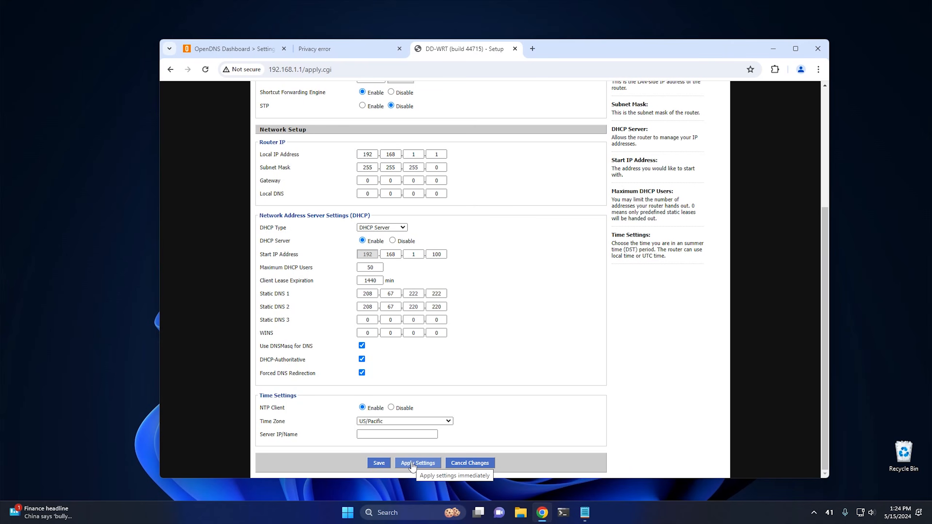
pyautogui.click(412, 463)
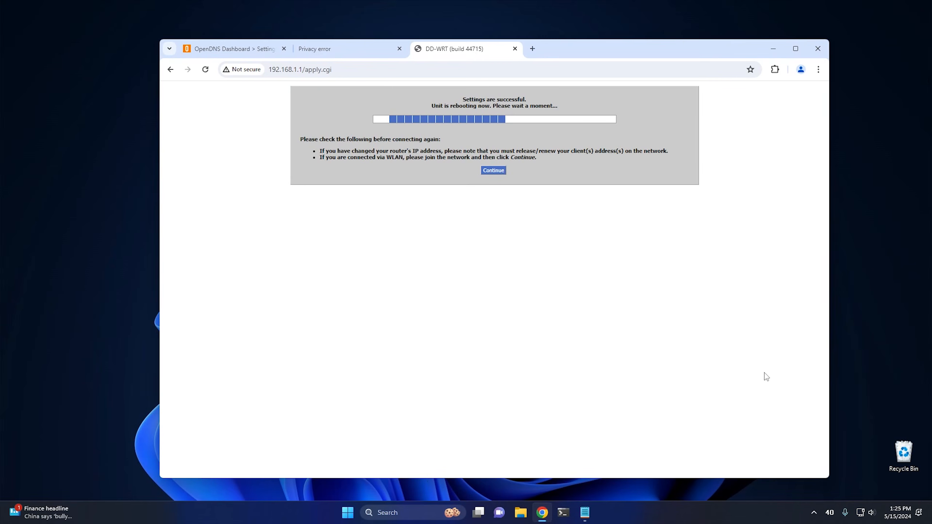
pyautogui.click(496, 171)
pyautogui.scroll(-5, 522, 234)
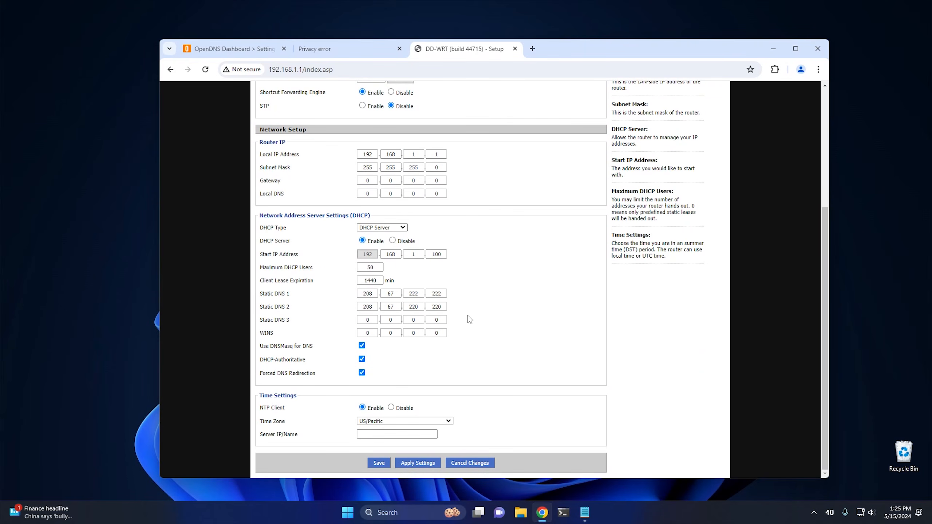
pyautogui.scroll(5, 480, 322)
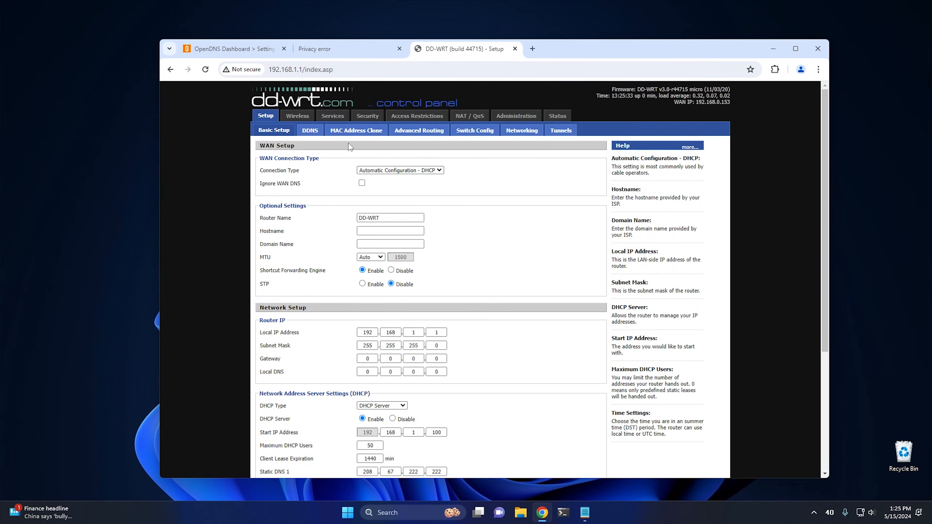
# Step: Open the router's DDNS setup page and look at the OpenDNS Updater icon in the system tray
pyautogui.click(310, 131)
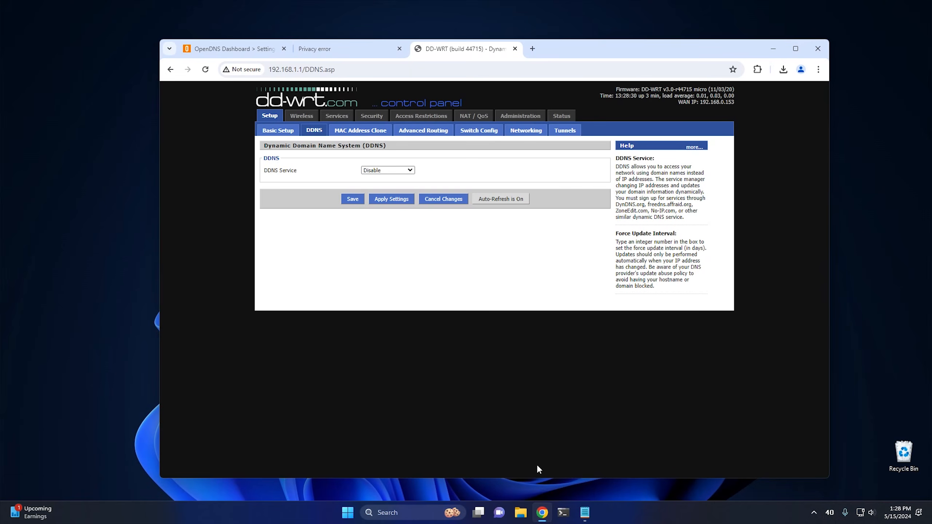
pyautogui.click(814, 512)
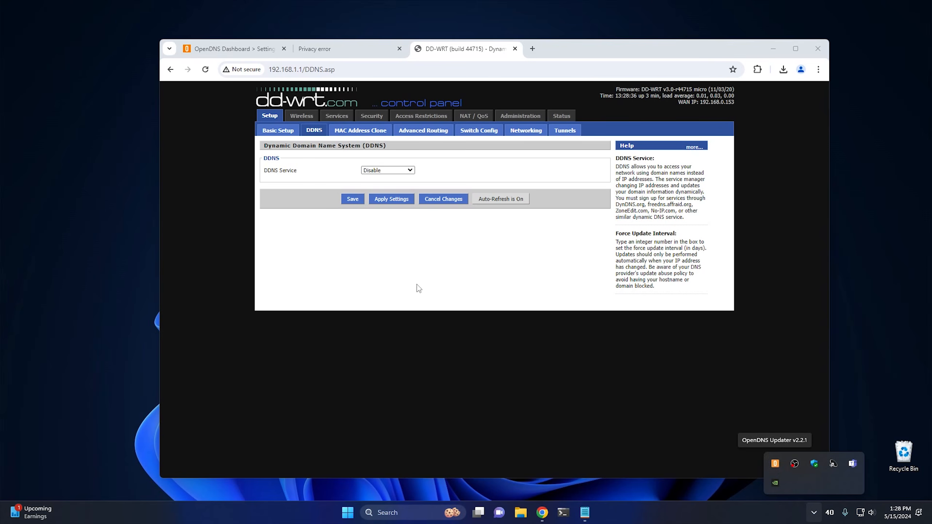
pyautogui.click(396, 264)
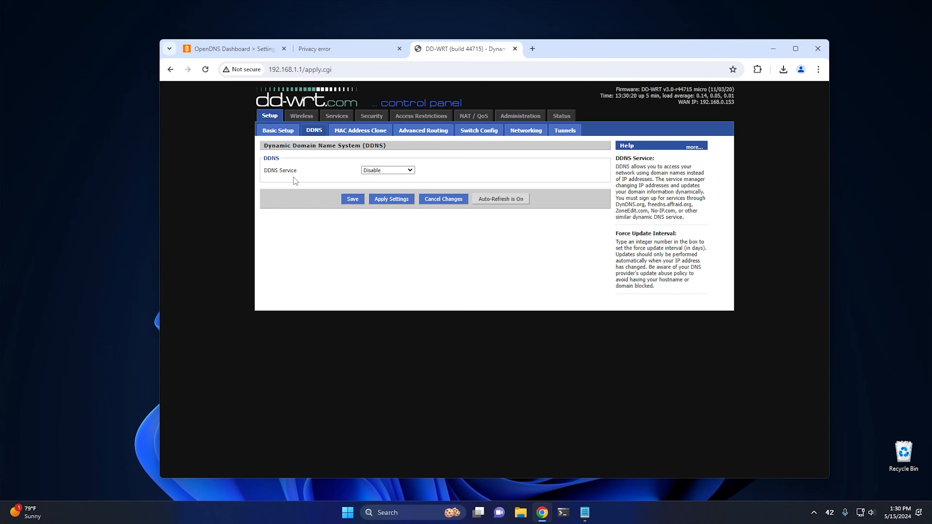
# Step: Open DNS-O-Matic in a new tab, review its home page, and sign in through the OpenDNS login
pyautogui.click(533, 49)
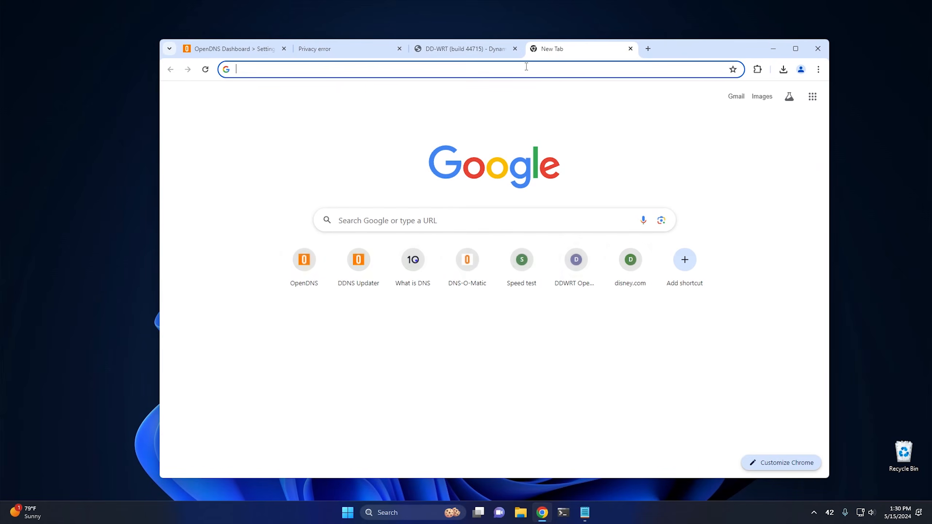
pyautogui.click(467, 264)
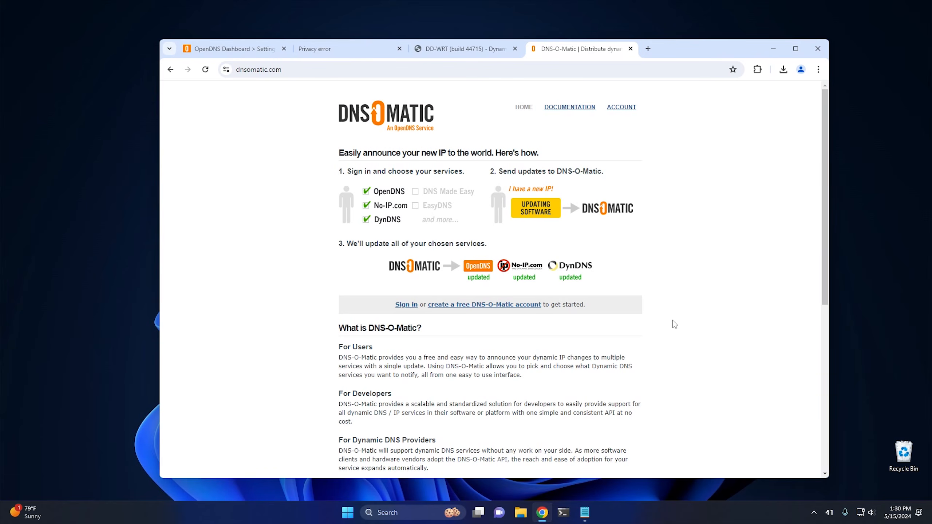
pyautogui.scroll(-5, 673, 321)
pyautogui.scroll(5, 673, 320)
pyautogui.click(626, 108)
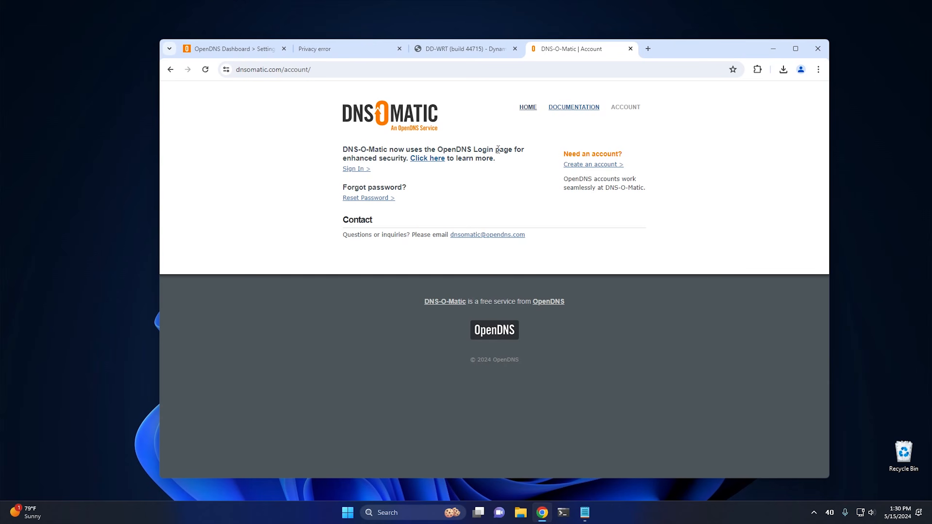
pyautogui.click(356, 170)
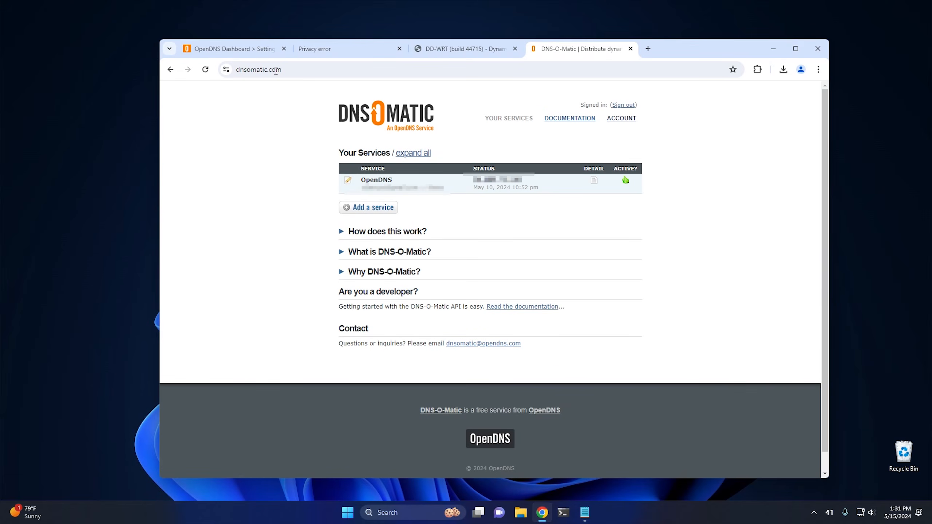
pyautogui.click(260, 53)
pyautogui.click(601, 50)
# Step: Add OpenDNS as another service in DNS-O-Matic and remove that duplicate entry
pyautogui.click(372, 210)
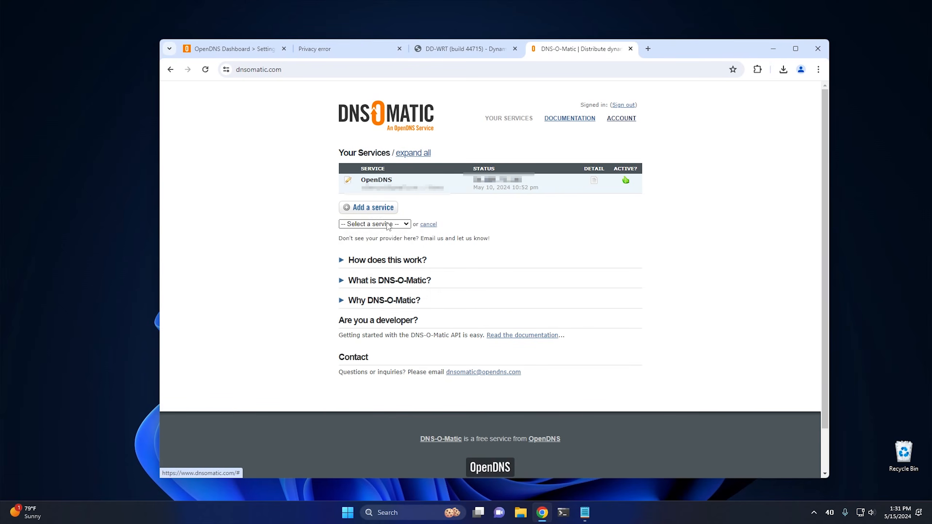
pyautogui.click(378, 224)
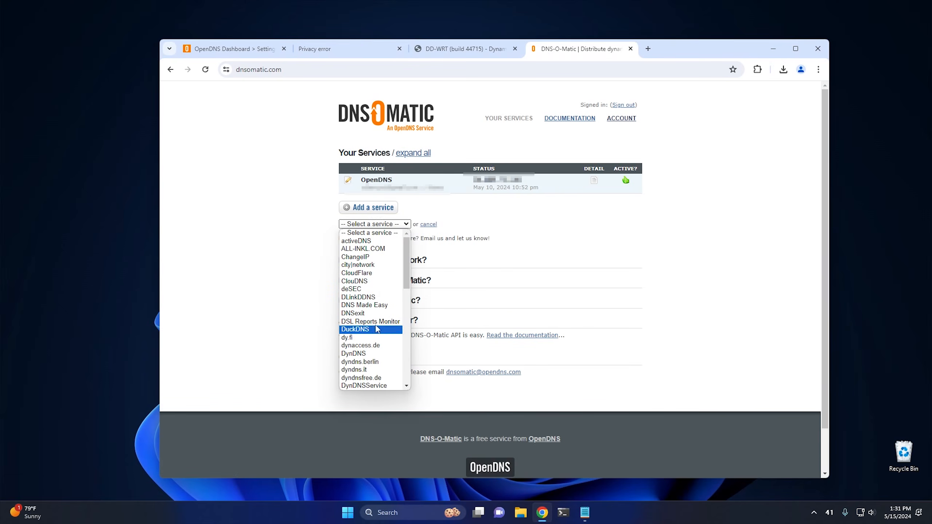
pyautogui.moveTo(405, 270); pyautogui.dragTo(411, 331)
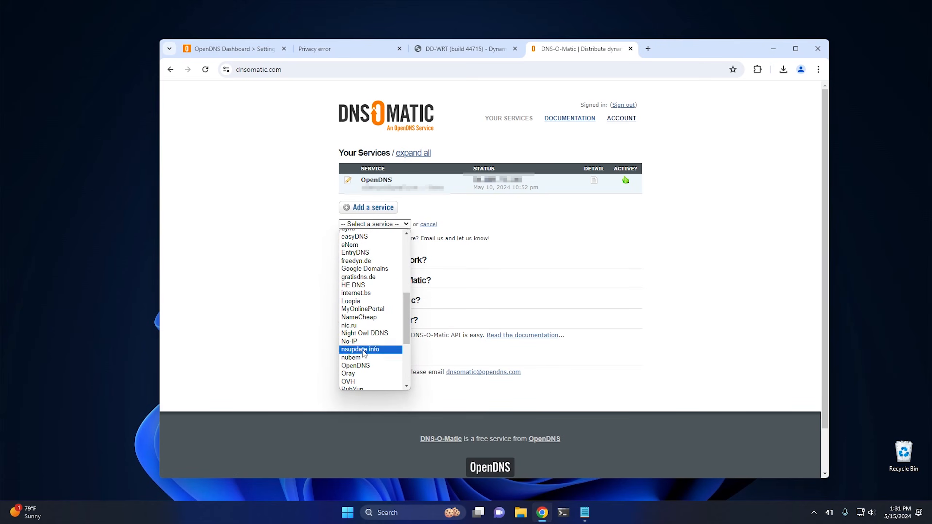
pyautogui.click(353, 367)
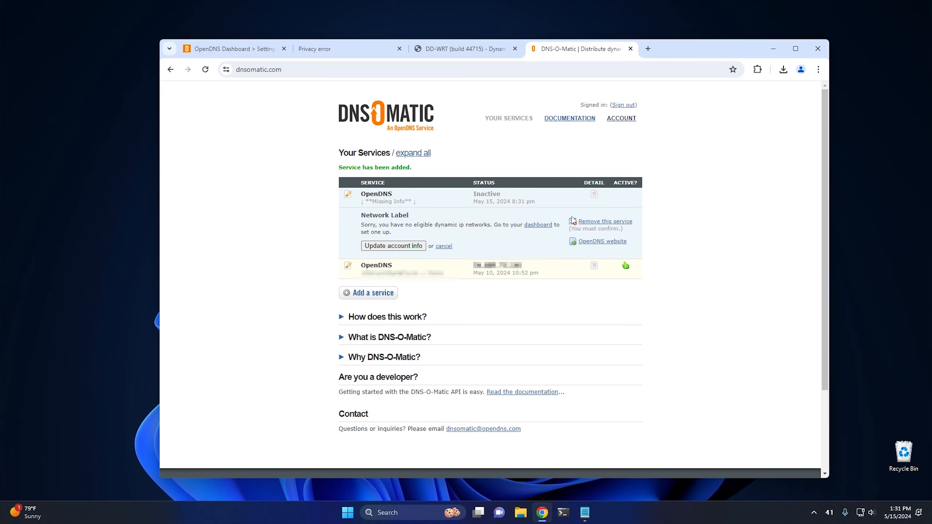
pyautogui.click(610, 224)
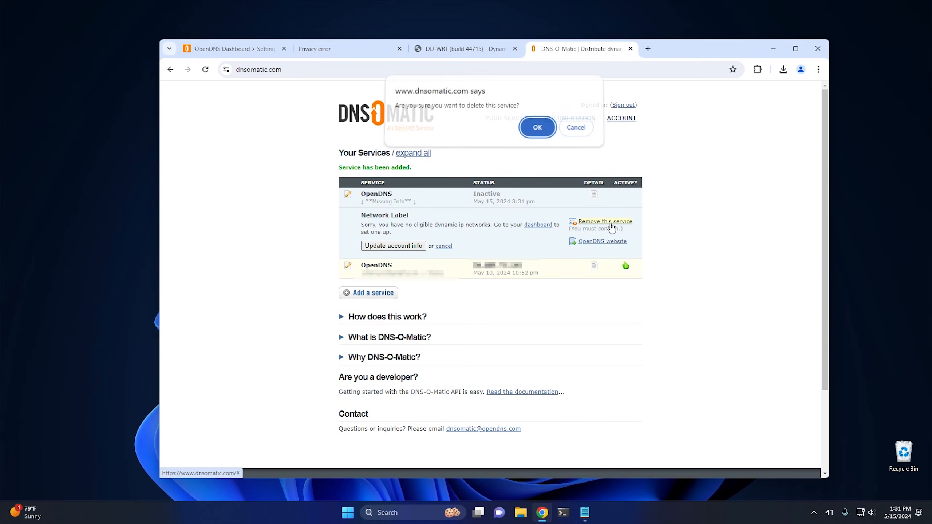
pyautogui.click(537, 127)
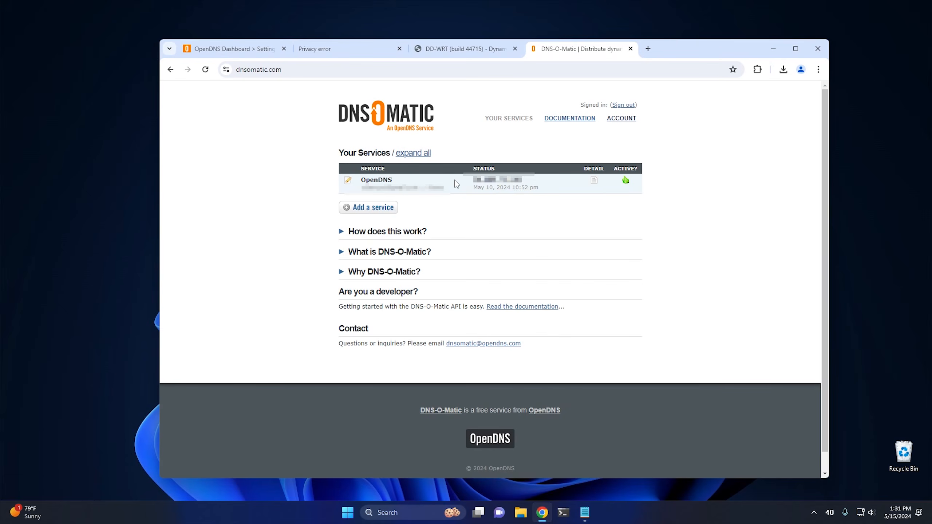
# Step: Close the DNS-O-Matic tab and set the router's DDNS service to Custom
pyautogui.click(631, 49)
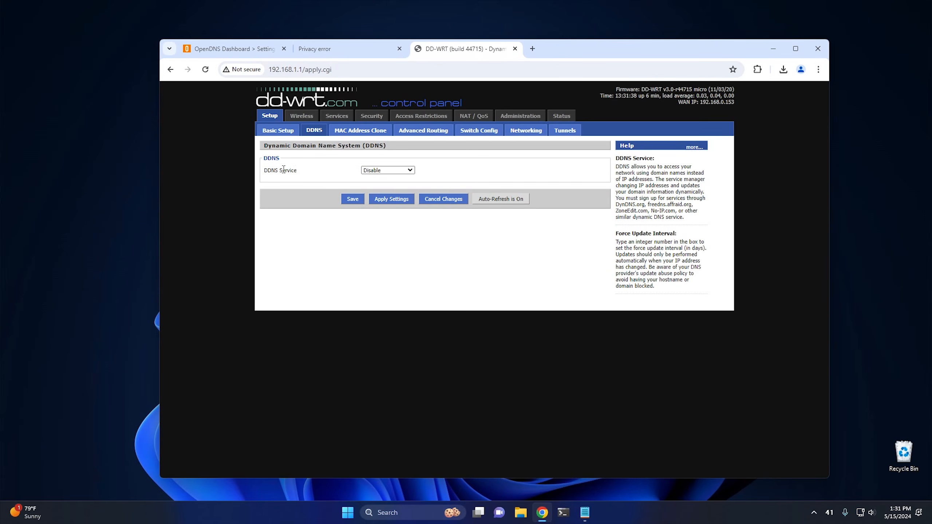
pyautogui.click(410, 170)
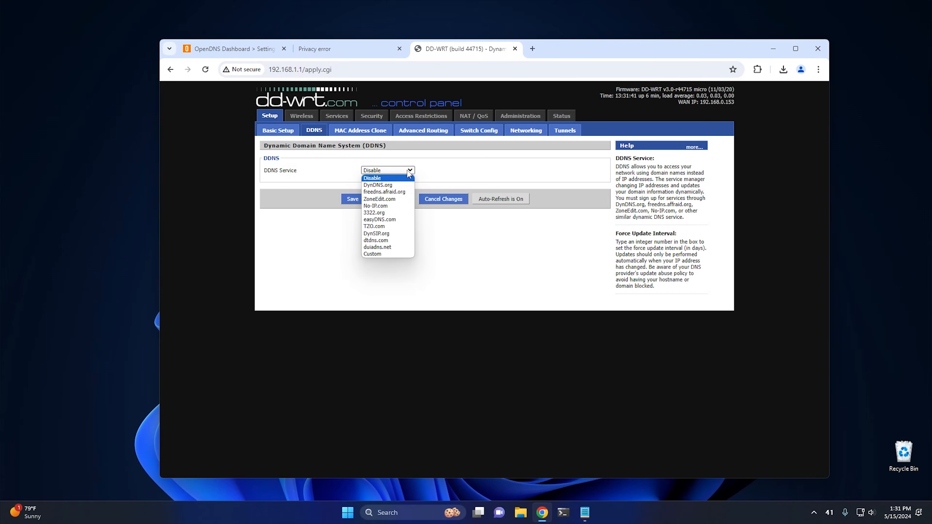
pyautogui.click(388, 255)
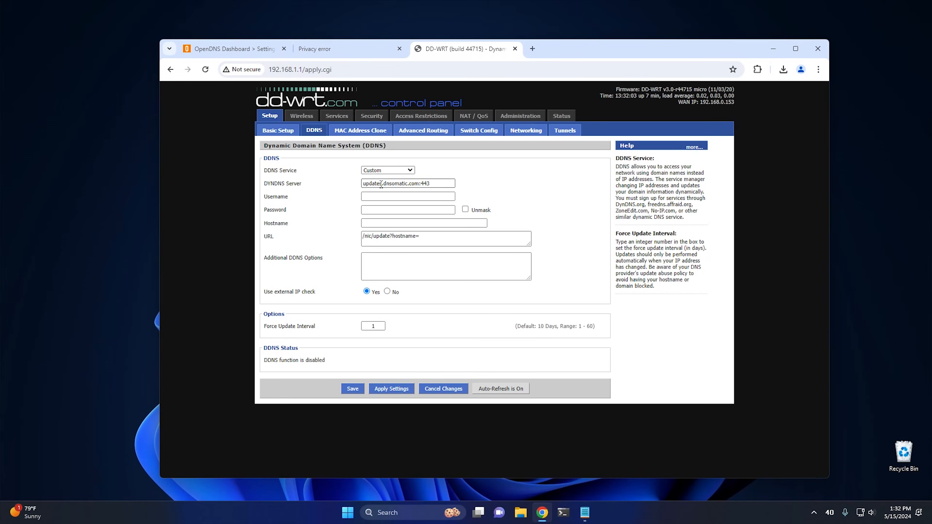
# Step: Enter the DNS-O-Matic account's username and password in the router's custom DDNS settings
pyautogui.click(434, 182)
pyautogui.click(388, 198)
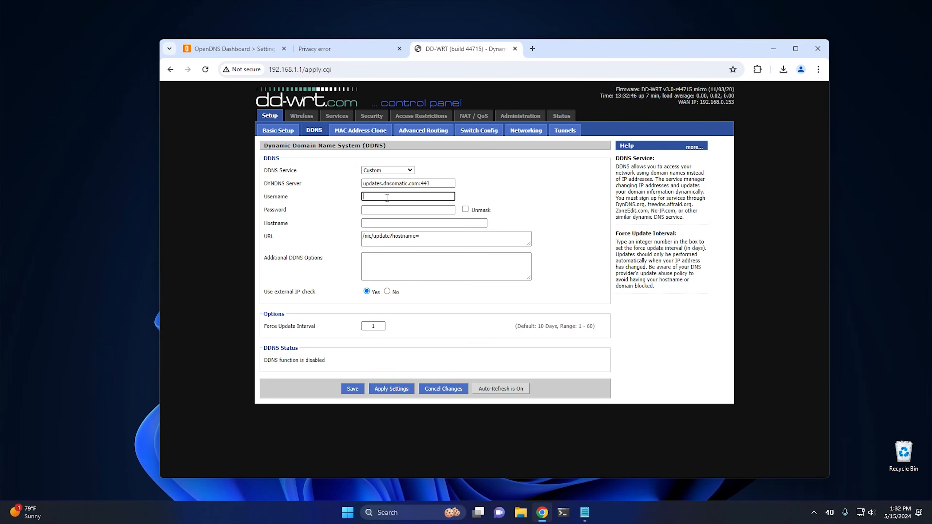
pyautogui.write('...')
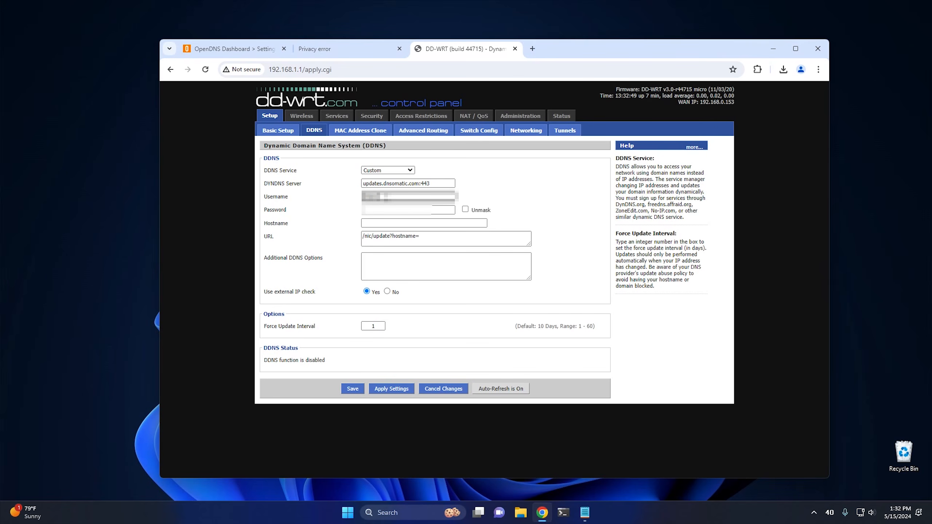
pyautogui.write('......')
pyautogui.press('Tab')
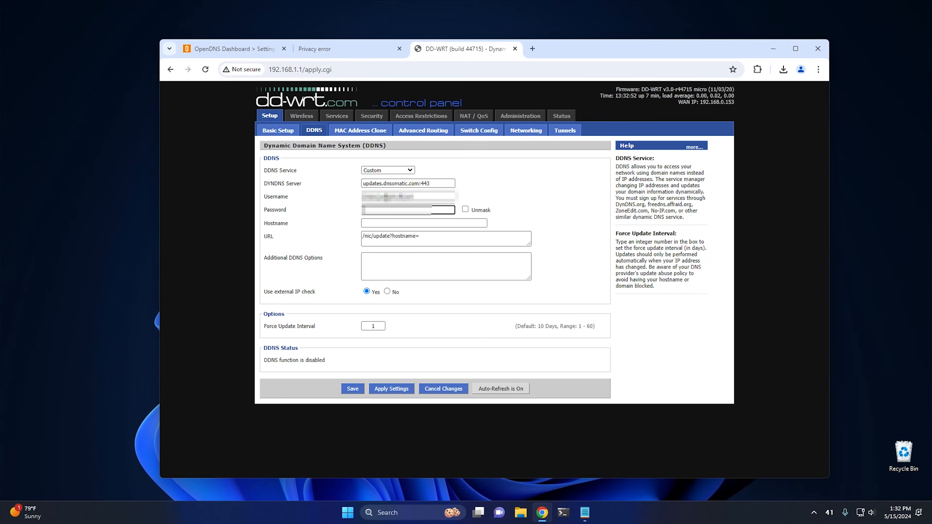
pyautogui.write('••••••••••')
# Step: Set the hostname of the custom DDNS service to all.dnsomatic.com
pyautogui.click(381, 222)
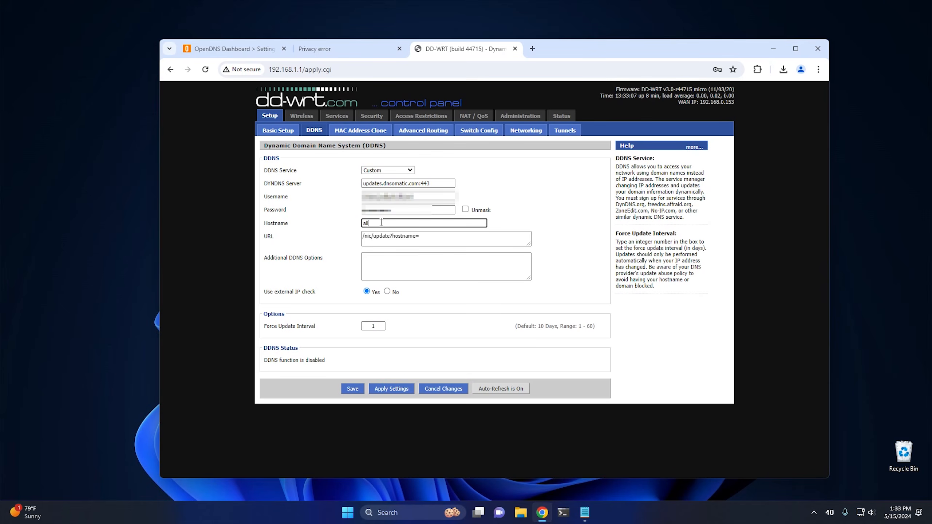
pyautogui.write('all.dnsomatic.com')
pyautogui.click(430, 238)
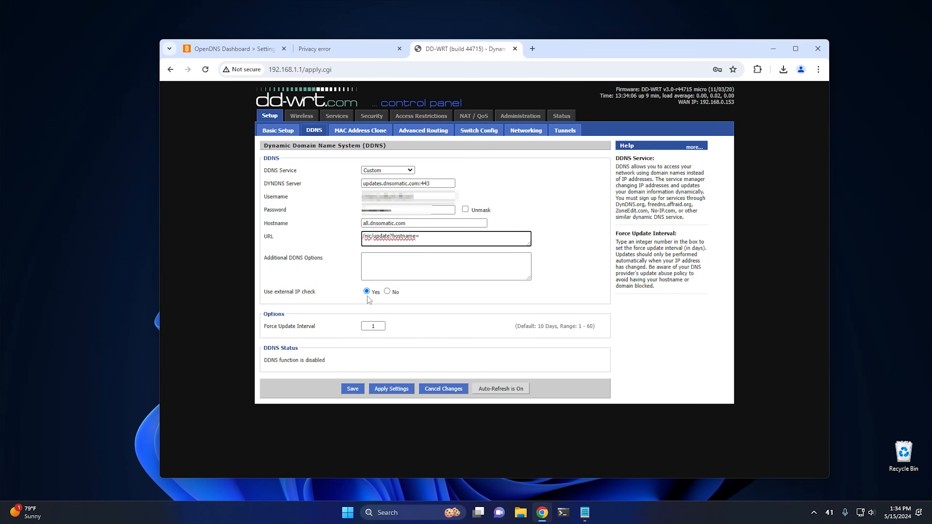
# Step: Set the external IP check to Yes, and save and apply the router's DDNS settings
pyautogui.click(387, 293)
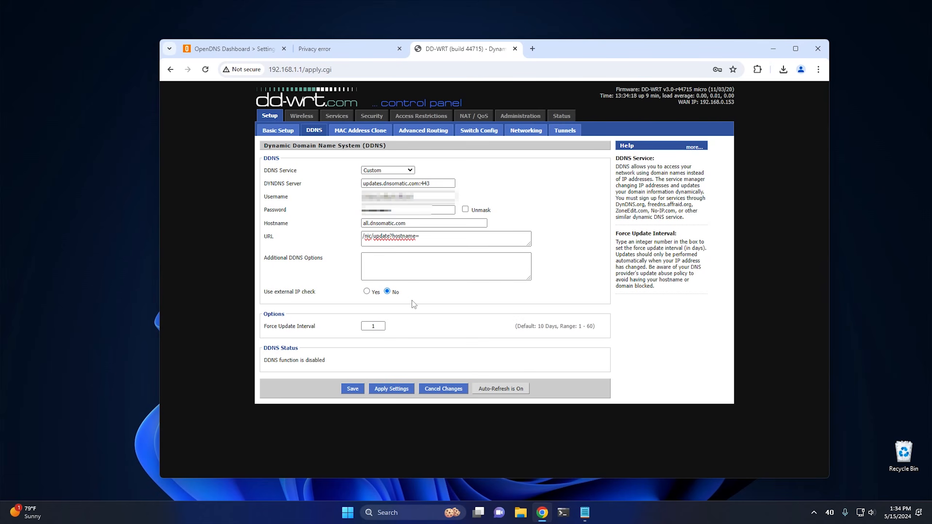
pyautogui.click(367, 292)
pyautogui.click(352, 388)
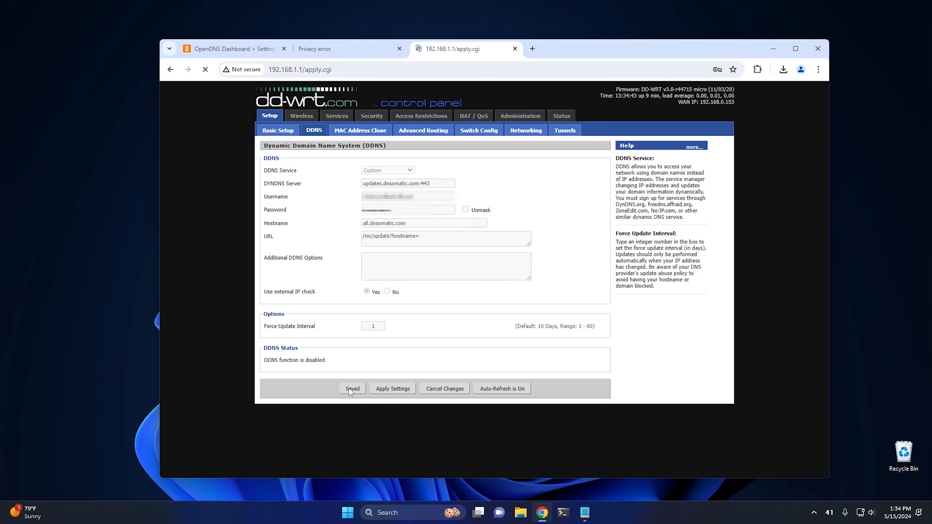
pyautogui.click(392, 390)
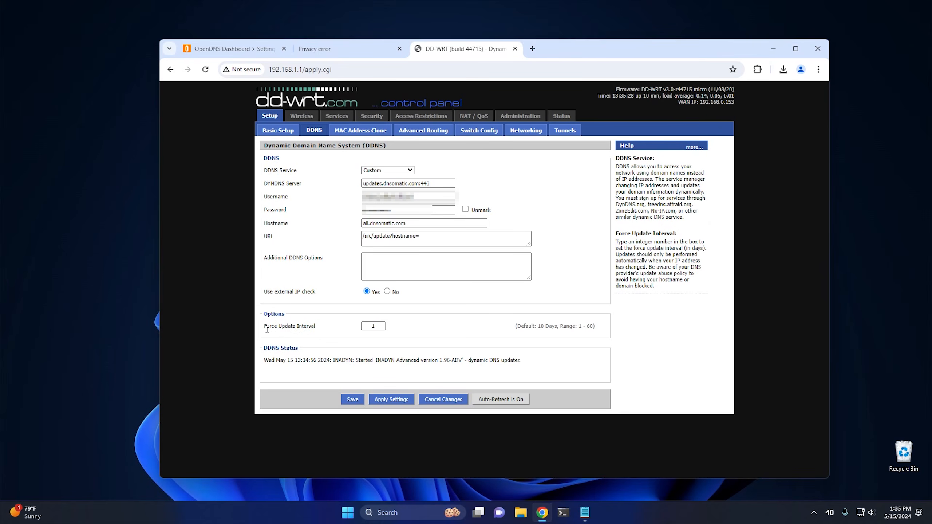
pyautogui.click(379, 326)
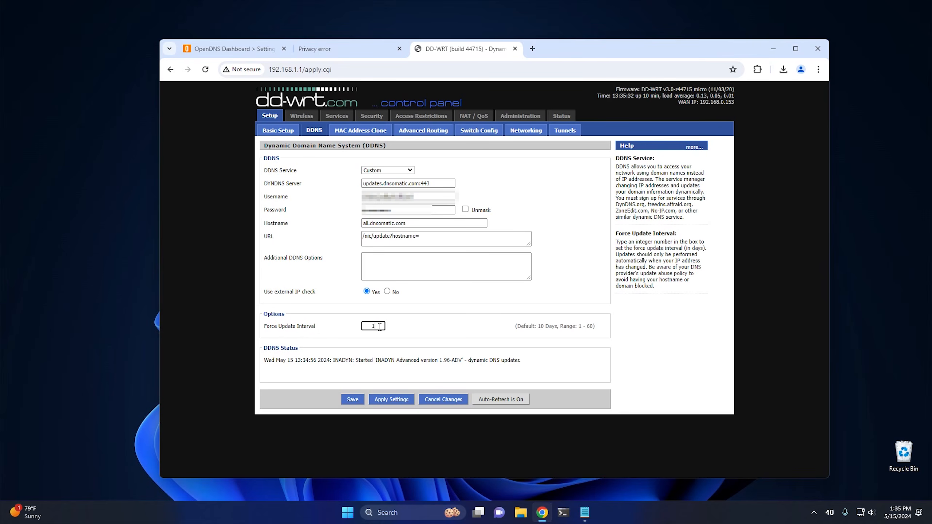
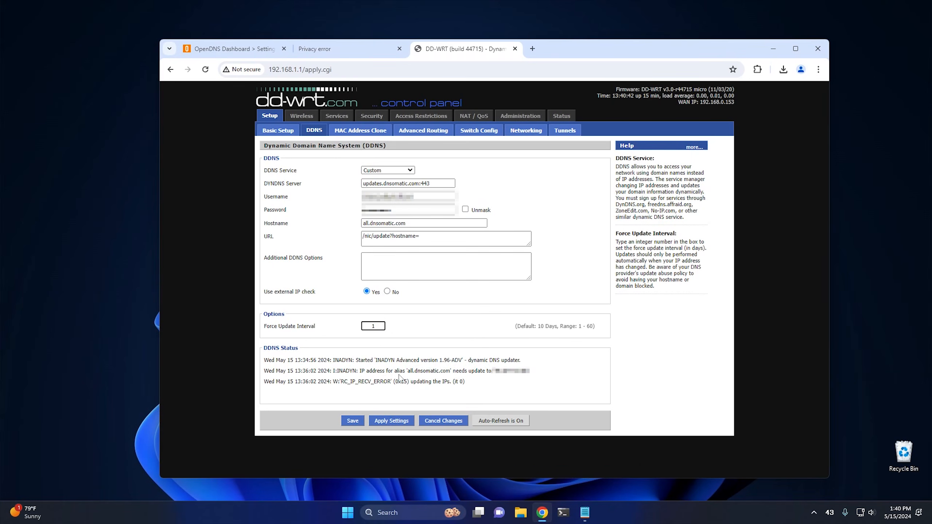
# Step: Read the update messages in the router's DDNS status log
pyautogui.moveTo(340, 382); pyautogui.dragTo(414, 382)
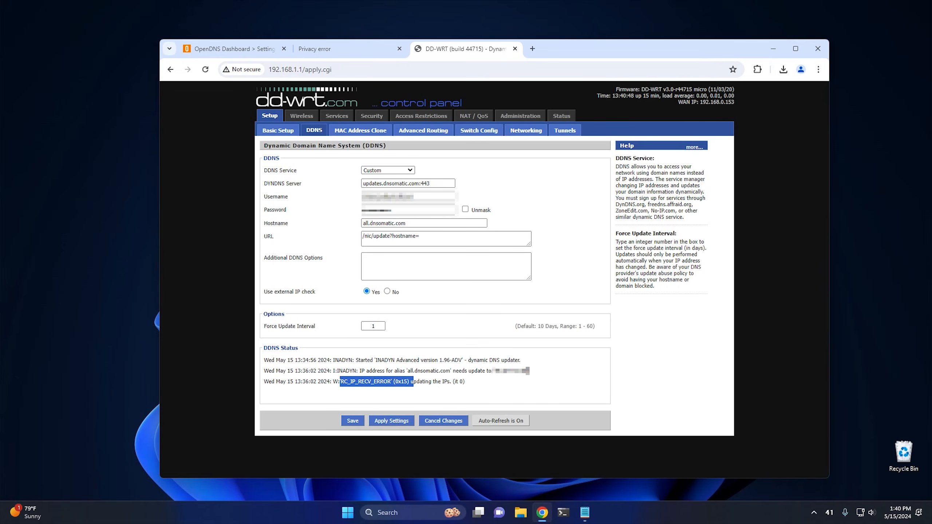
pyautogui.moveTo(528, 371); pyautogui.dragTo(351, 379)
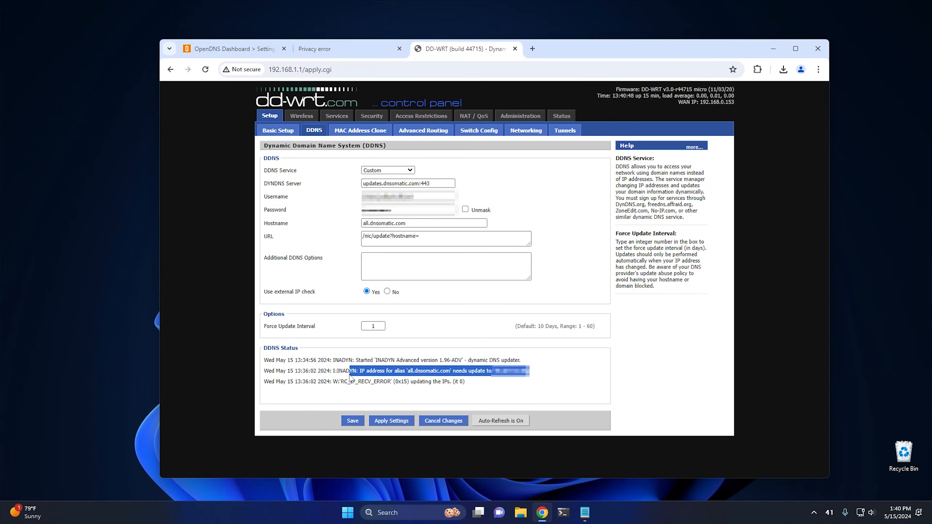
pyautogui.click(387, 373)
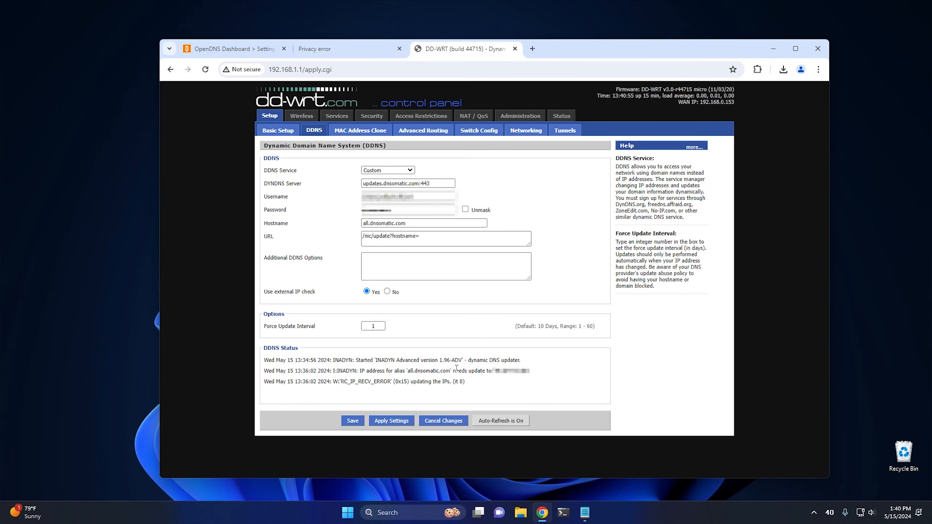
# Step: Review the static DNS and Forced DNS Redirection settings in the router's basic setup
pyautogui.click(274, 130)
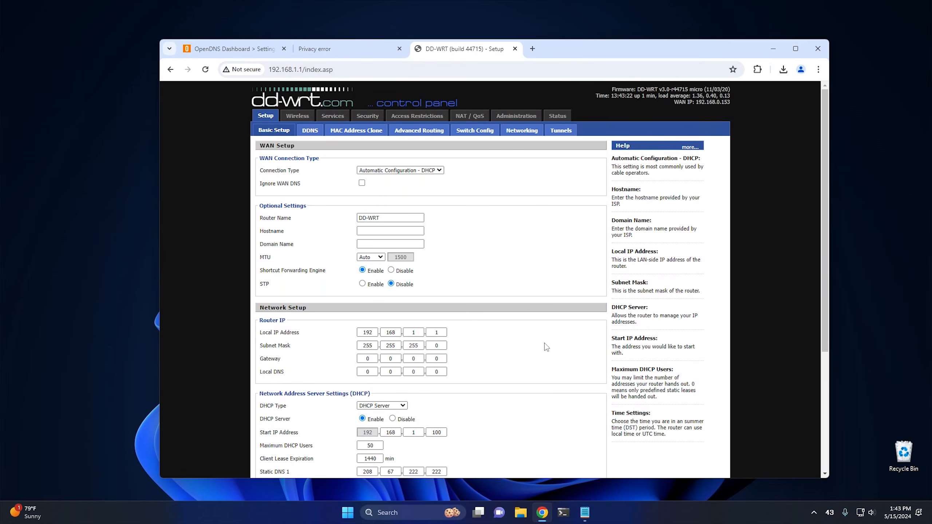
pyautogui.scroll(-10, 545, 344)
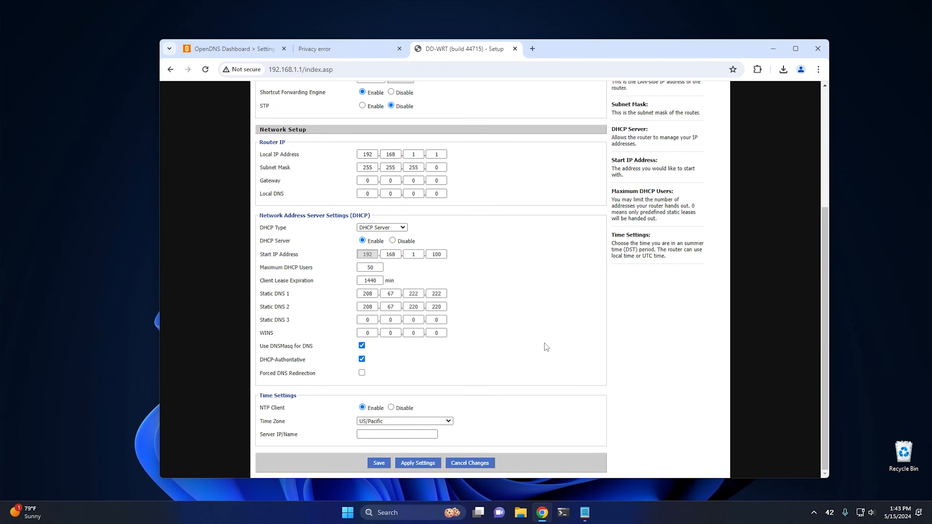
pyautogui.scroll(10, 545, 343)
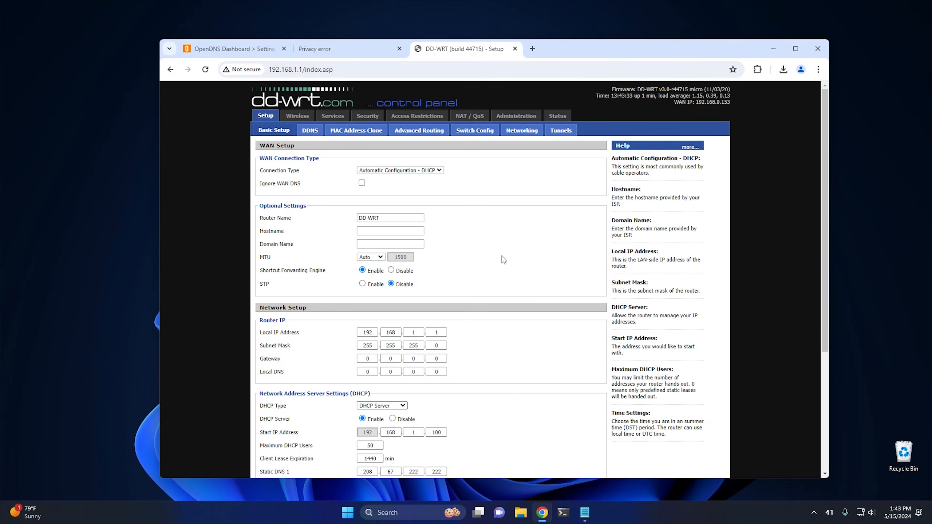
pyautogui.scroll(-5, 503, 256)
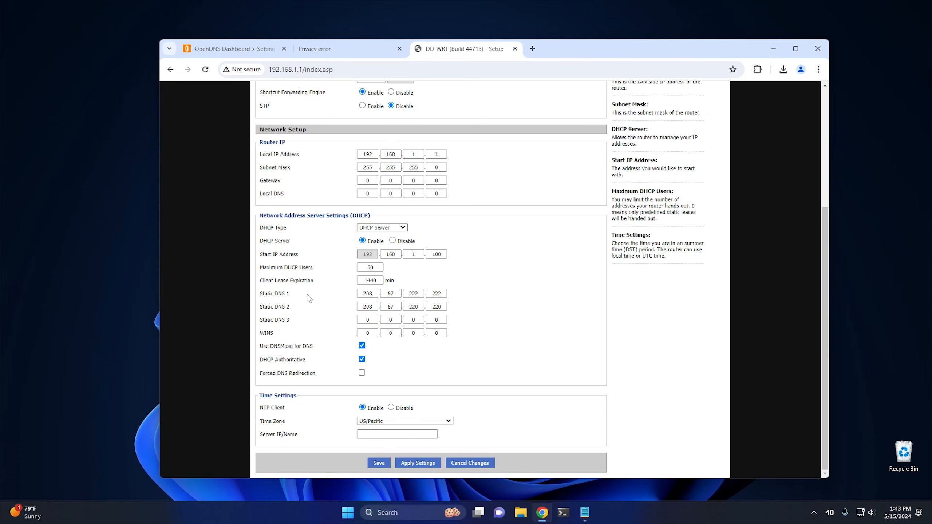
pyautogui.scroll(5, 528, 298)
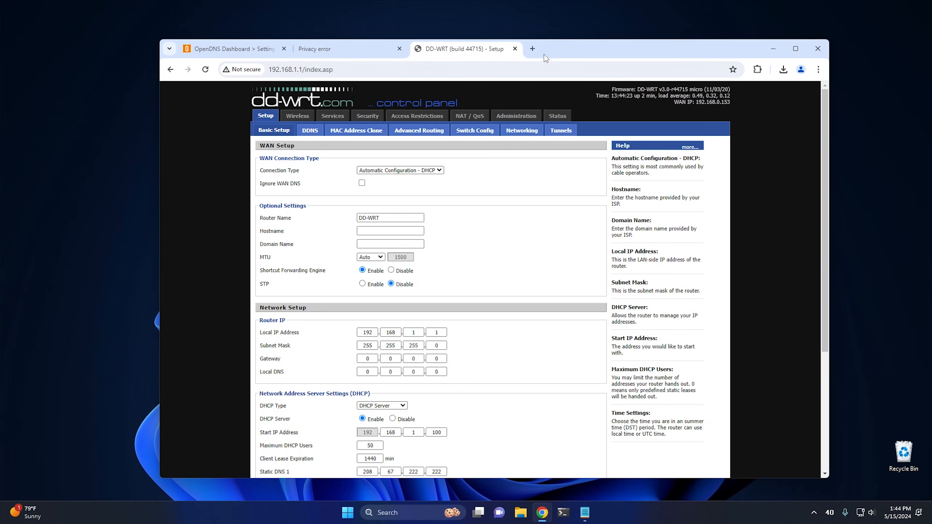
# Step: Check which DNS servers the device uses with the "What Is My DNS Server?" tool in a new browser tab
pyautogui.click(532, 49)
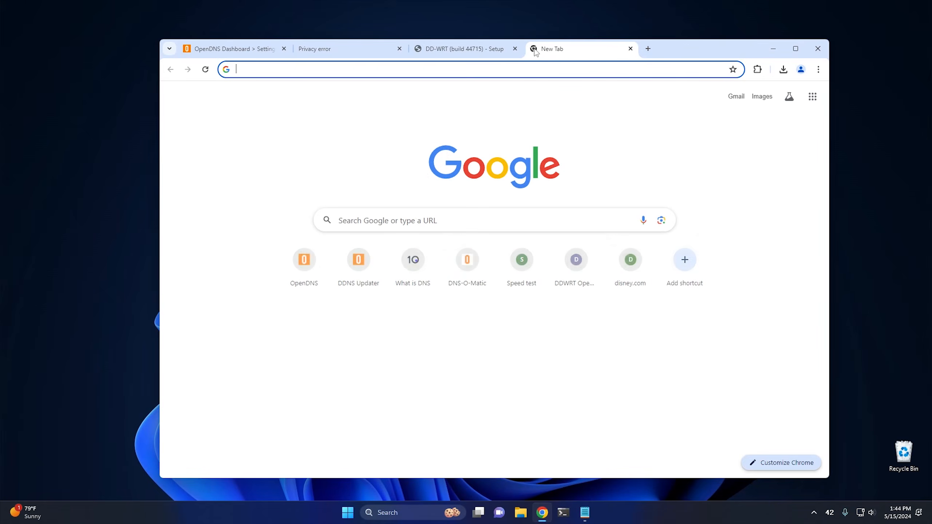
pyautogui.click(411, 276)
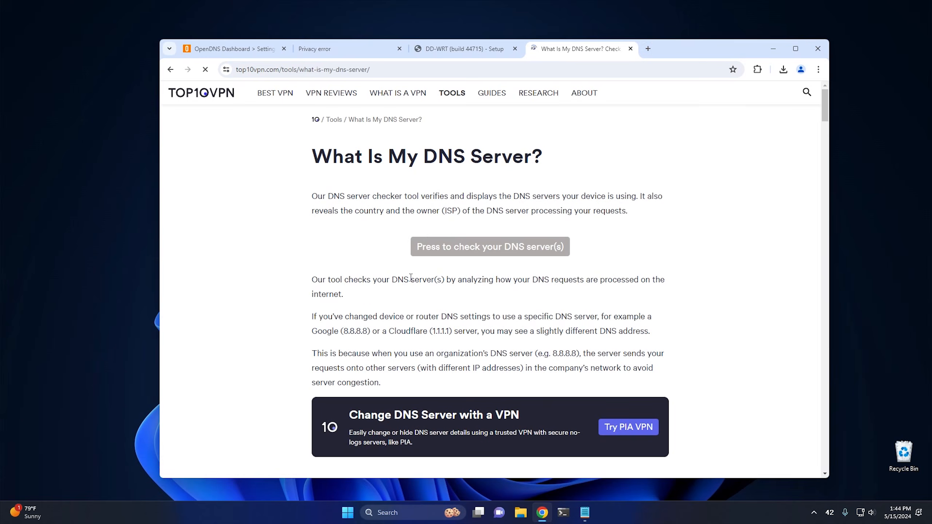
pyautogui.click(464, 254)
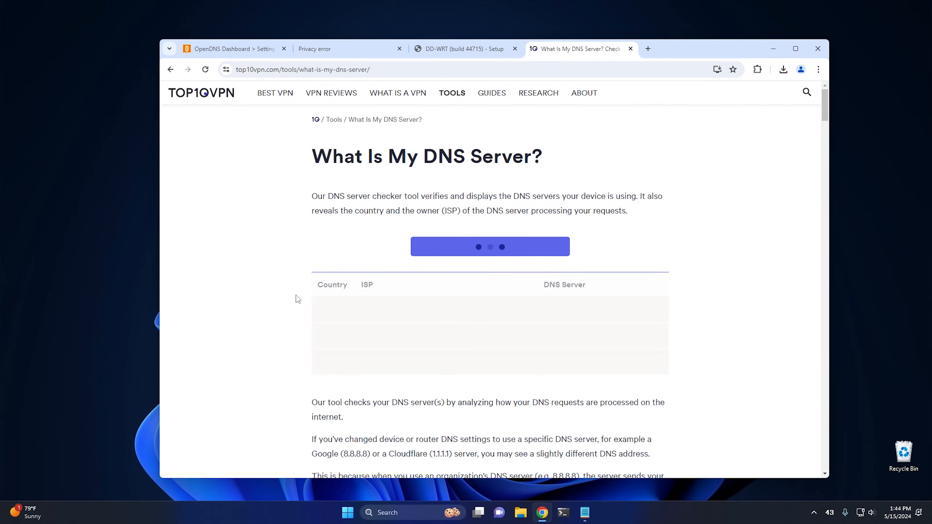
pyautogui.scroll(-5, 484, 338)
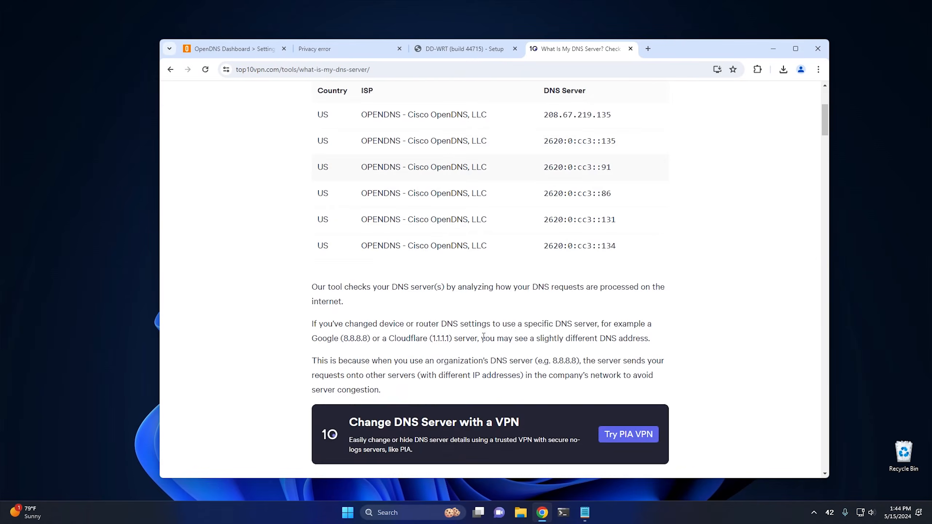
pyautogui.scroll(5, 484, 337)
pyautogui.scroll(-1, 483, 337)
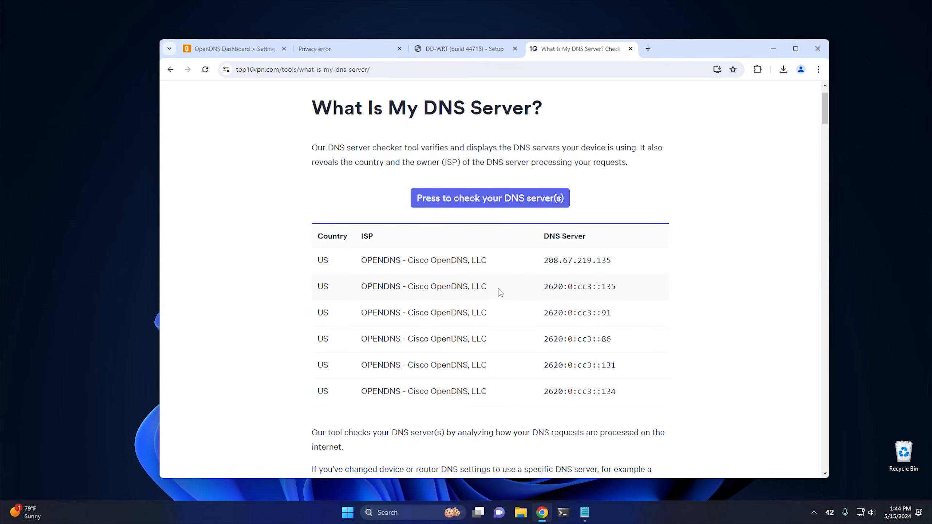
# Step: Minimize the browser and open the network adapter settings from the Network and Sharing Center in Control Panel
pyautogui.click(773, 48)
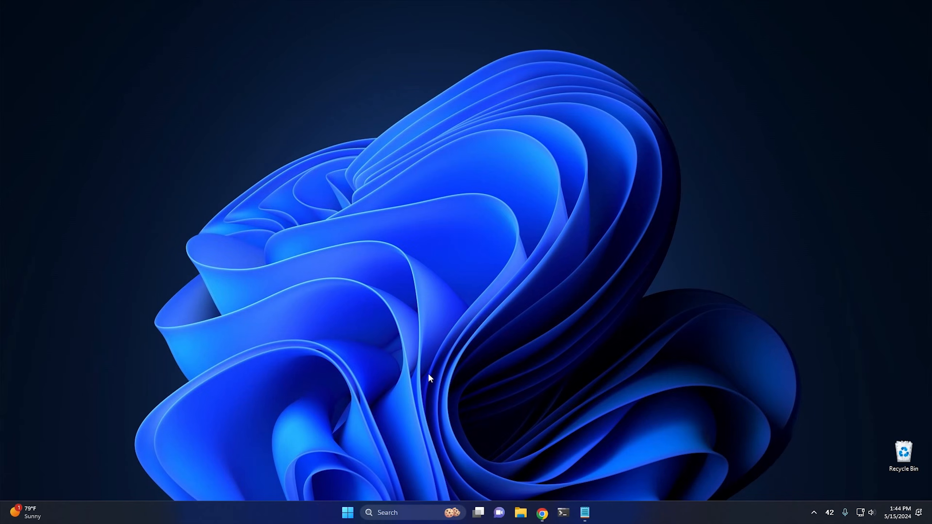
pyautogui.click(347, 516)
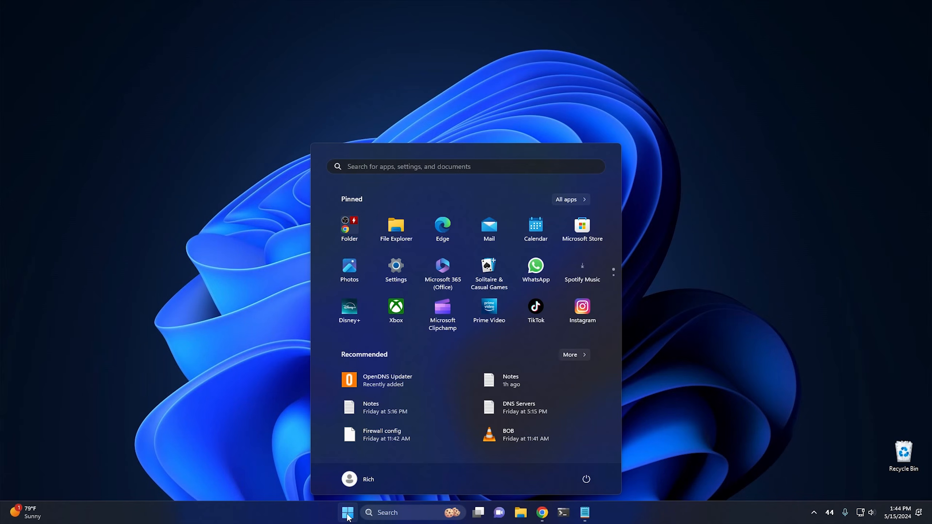
pyautogui.write('control panel')
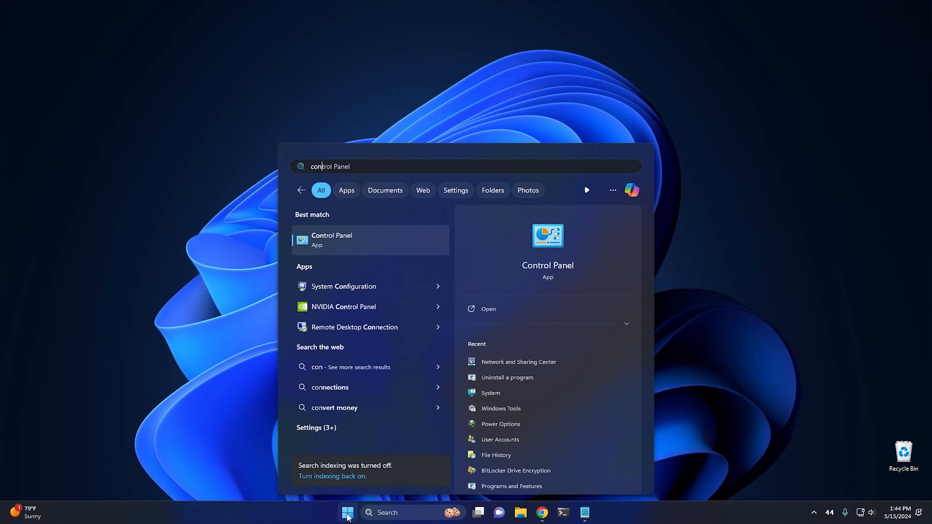
pyautogui.click(380, 239)
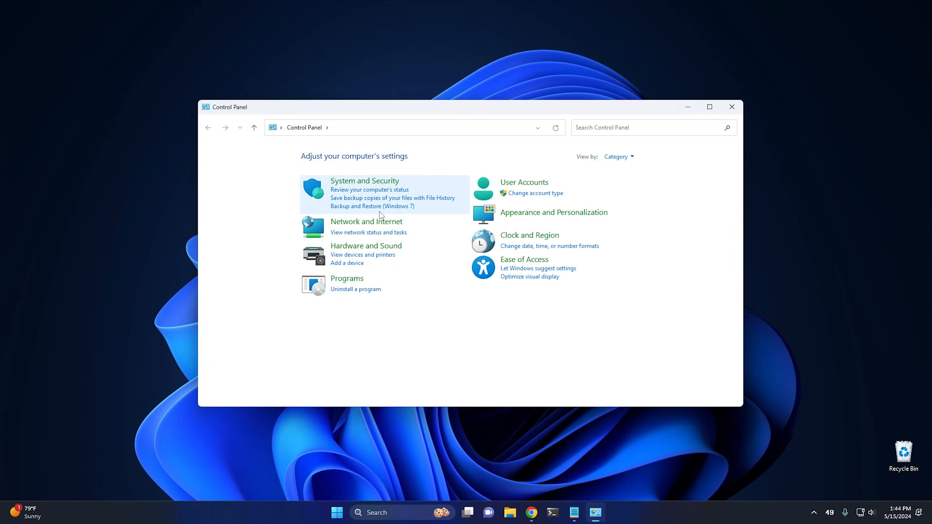
pyautogui.click(363, 219)
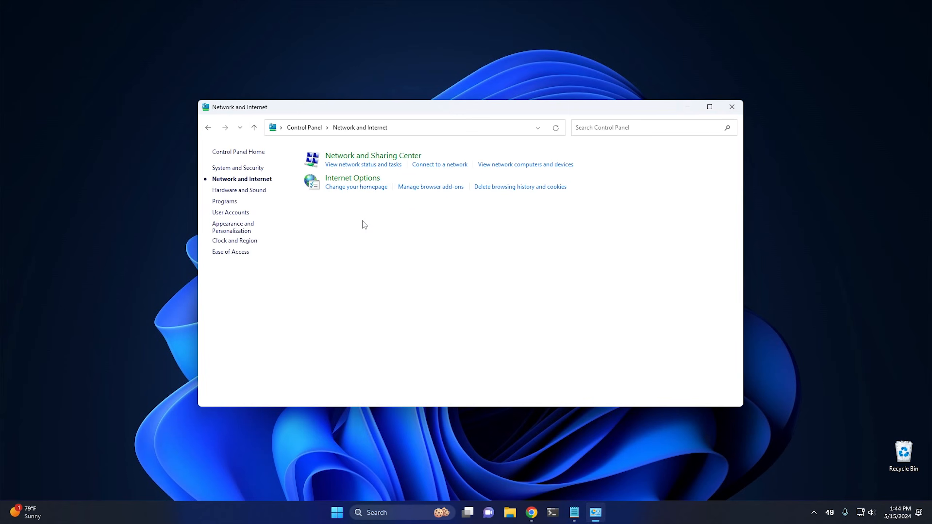
pyautogui.click(366, 156)
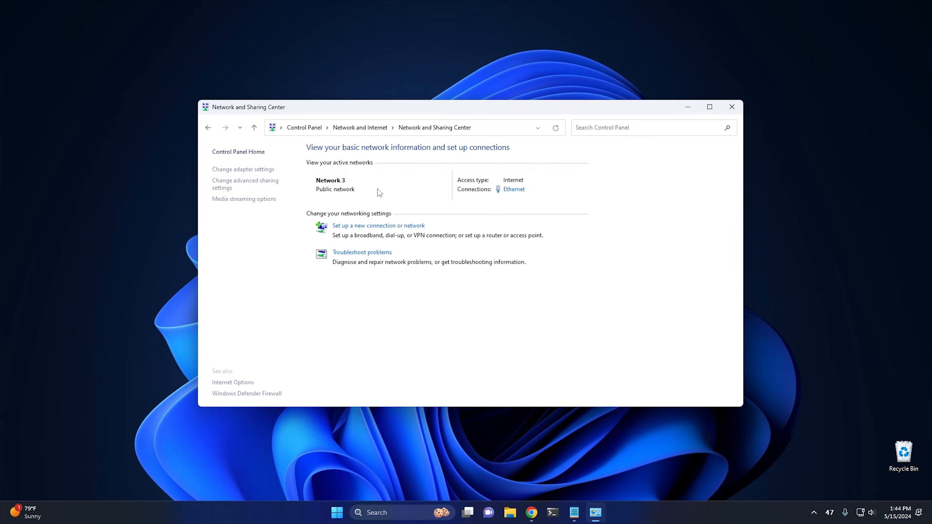
pyautogui.click(232, 170)
# Step: Set the Ethernet adapter's IPv4 DNS servers to 8.8.8.8 as preferred and 1.1.1.1 as alternate
pyautogui.click(274, 187)
pyautogui.rightClick(273, 187)
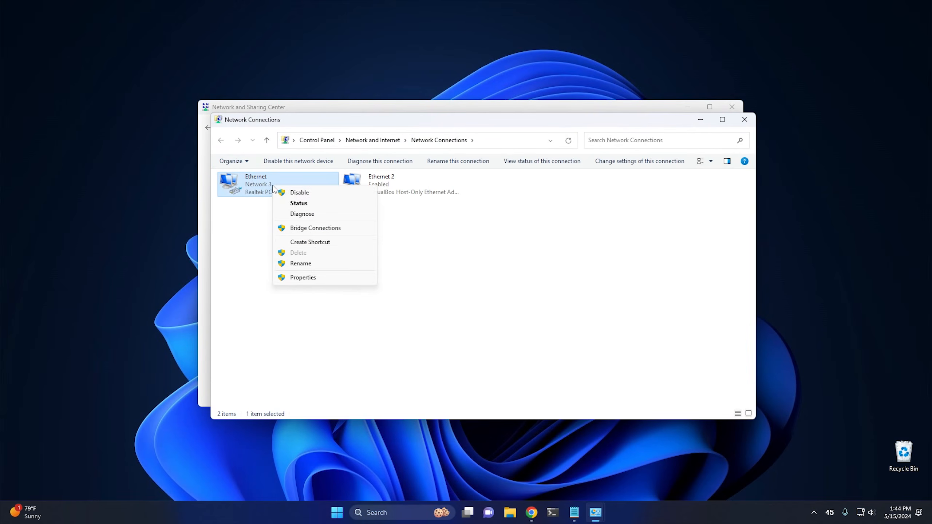
pyautogui.click(312, 278)
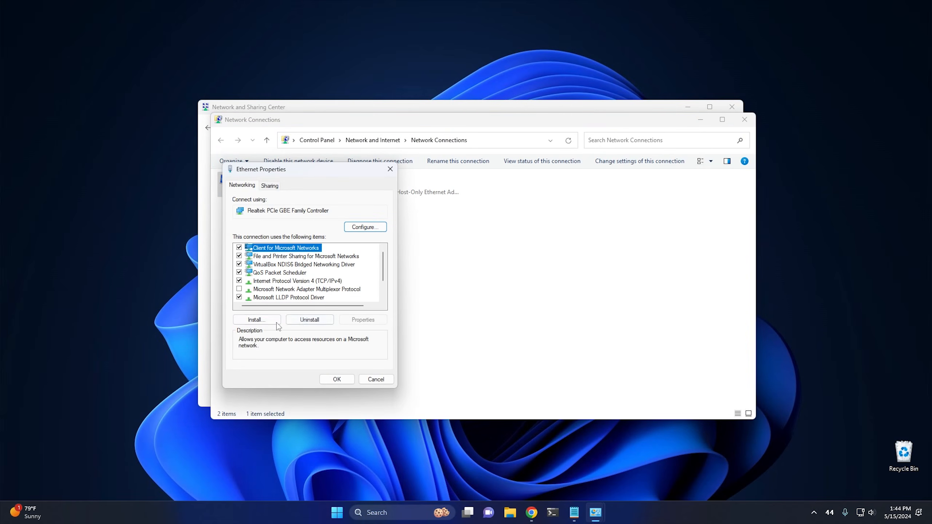
pyautogui.click(279, 281)
pyautogui.click(363, 319)
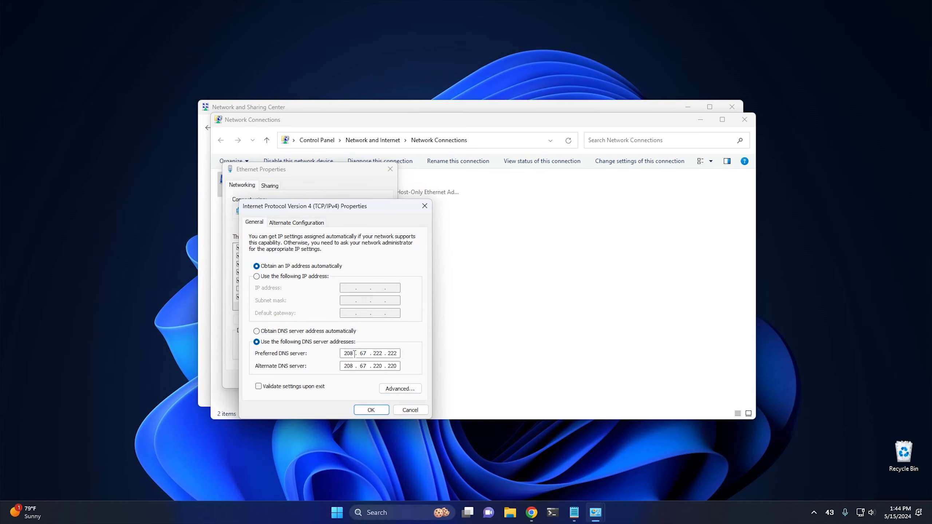
pyautogui.moveTo(354, 354); pyautogui.dragTo(324, 354)
pyautogui.write('8.8.8.8')
pyautogui.press('Tab')
pyautogui.write('1.1.1.1')
pyautogui.click(370, 410)
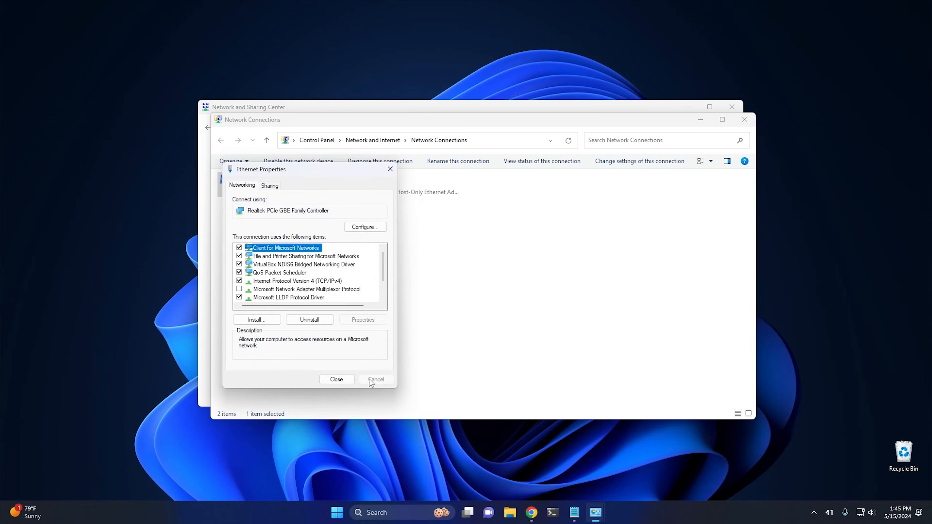
pyautogui.click(340, 380)
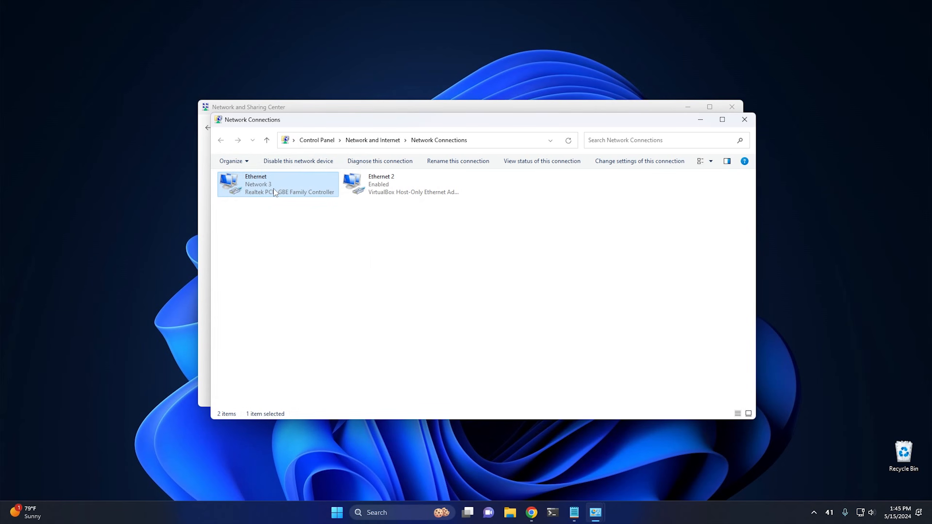
# Step: Disable the Ethernet adapter and enable it again
pyautogui.rightClick(276, 191)
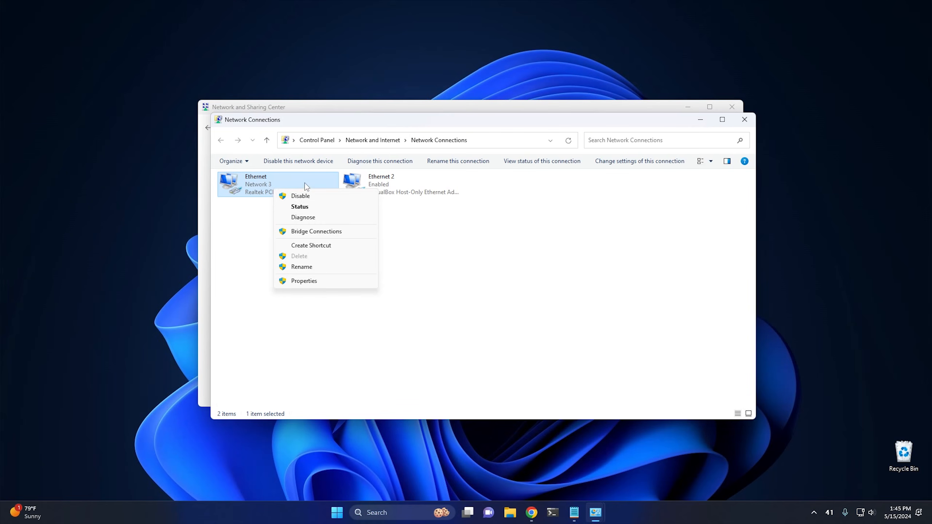
pyautogui.click(307, 199)
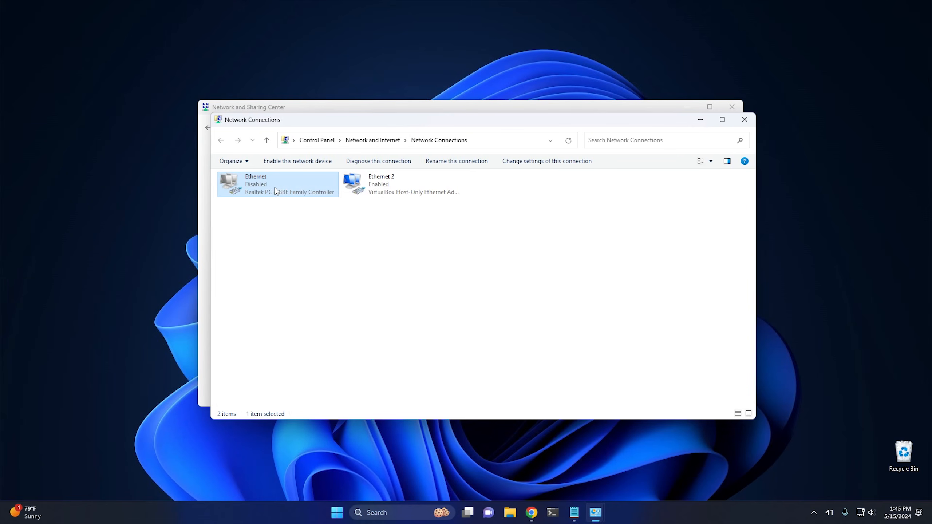
pyautogui.rightClick(275, 188)
pyautogui.click(293, 198)
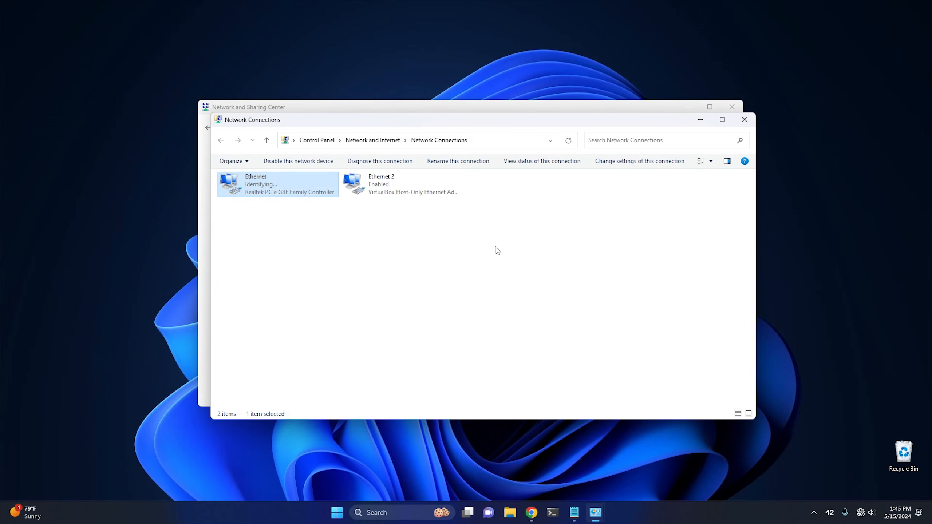
# Step: Examine the Ethernet adapter's DNS servers in its connection details, and close all the network windows
pyautogui.doubleClick(266, 189)
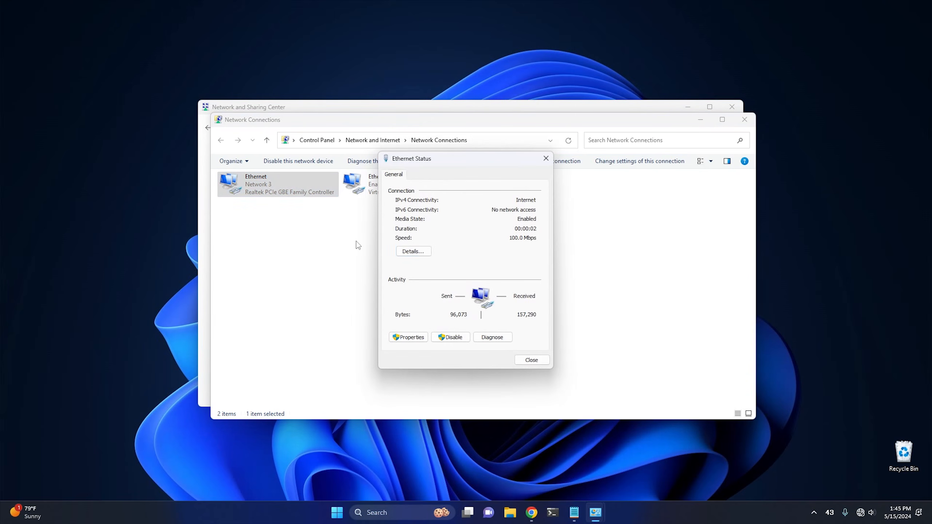
pyautogui.click(411, 253)
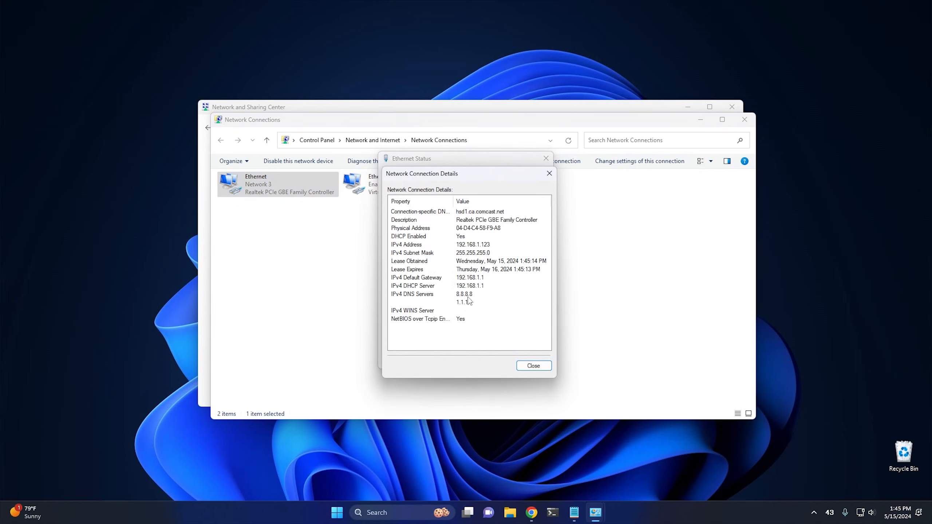
pyautogui.click(550, 174)
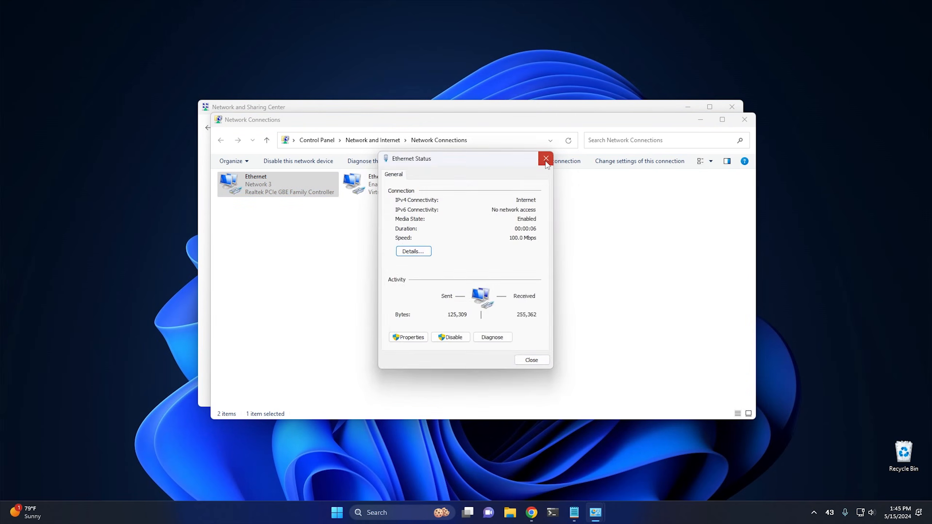
pyautogui.click(546, 158)
pyautogui.click(745, 119)
pyautogui.click(732, 107)
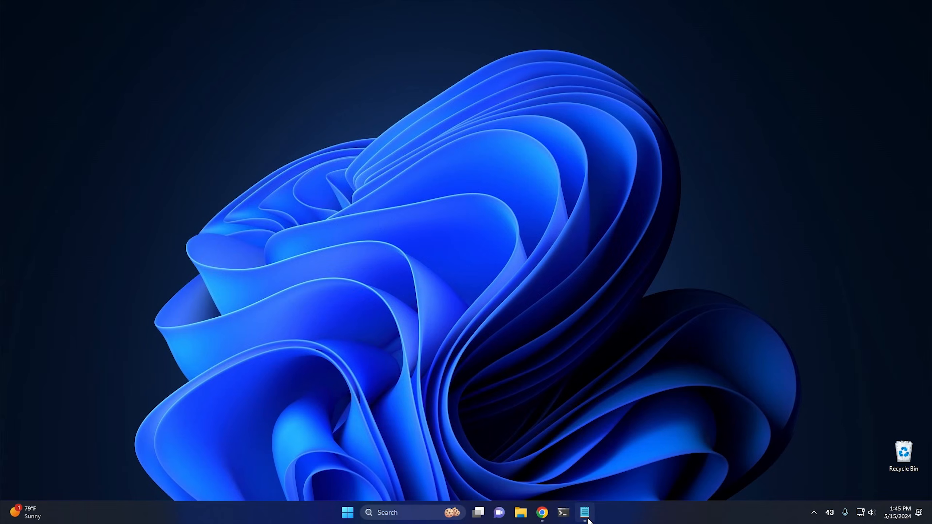
# Step: Switch to Chrome, rerun the DNS server check, and reload the disney.com page to test the filtering
pyautogui.click(540, 513)
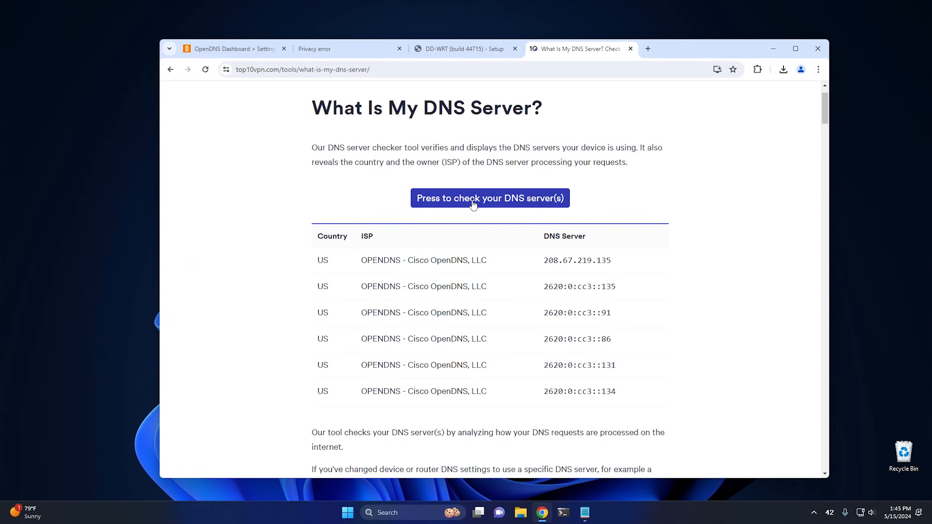
pyautogui.click(473, 205)
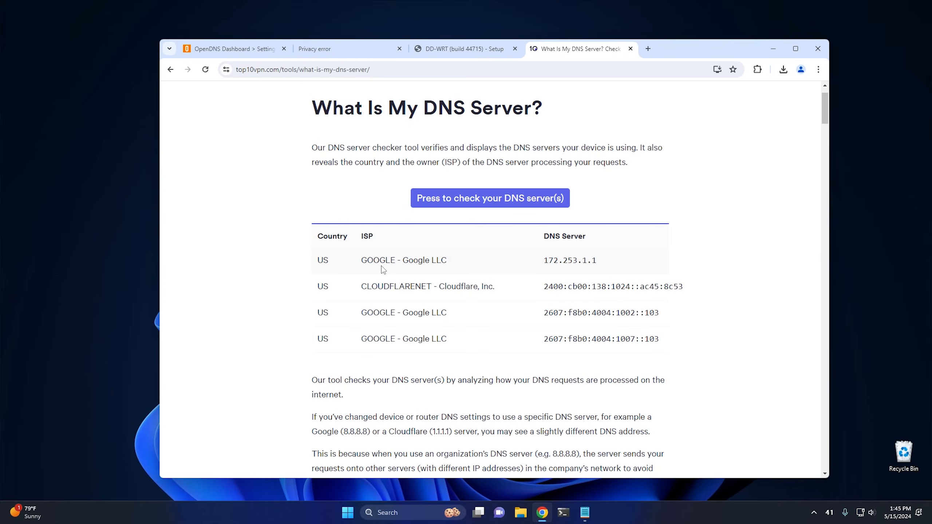
pyautogui.click(338, 51)
pyautogui.click(206, 70)
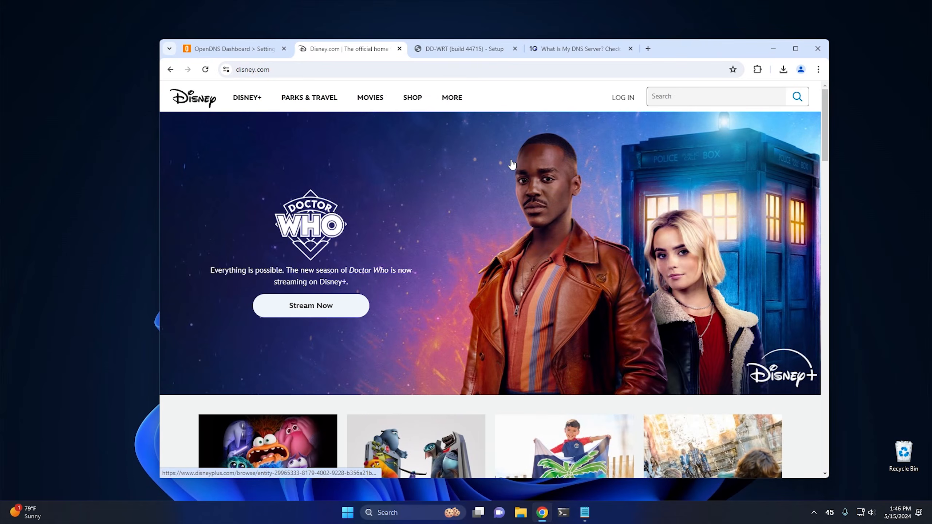
pyautogui.click(606, 53)
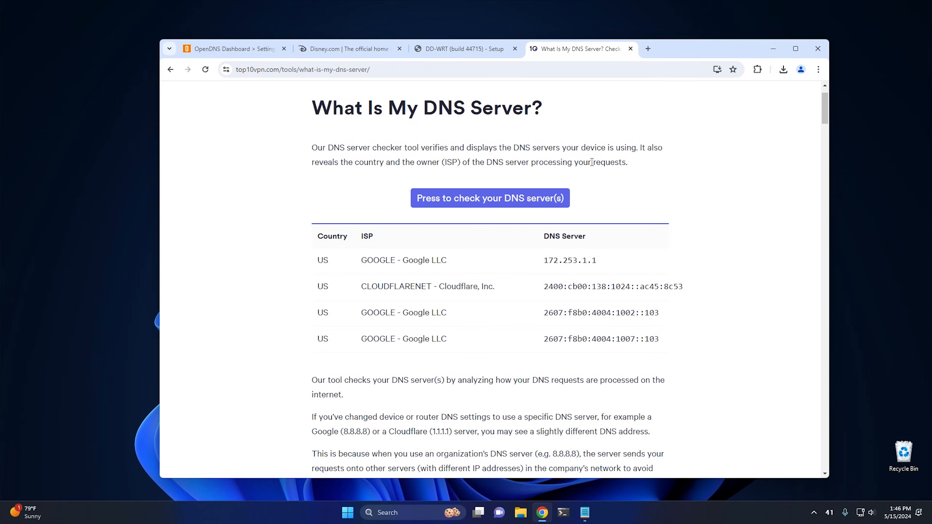
# Step: Examine the Forced DNS Redirection option in the DD-WRT basic setup and the router's command shell page
pyautogui.click(462, 51)
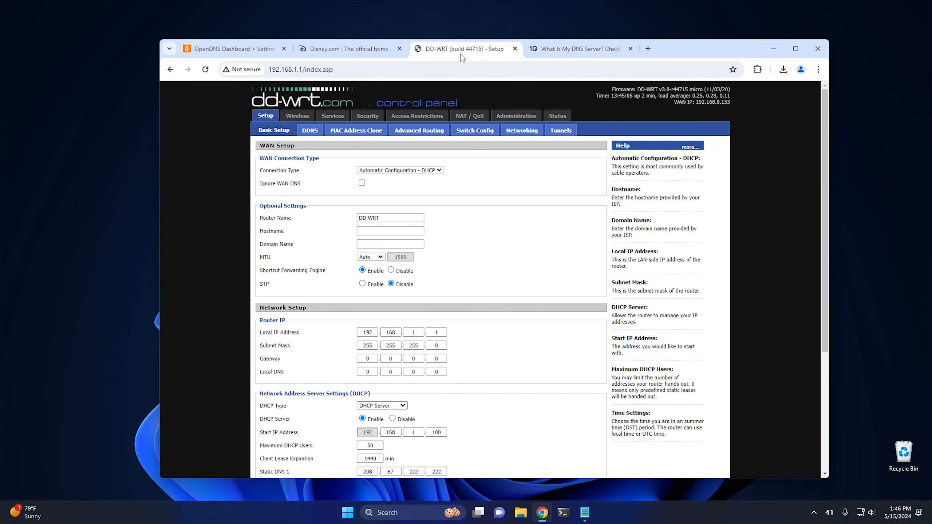
pyautogui.scroll(-5, 347, 245)
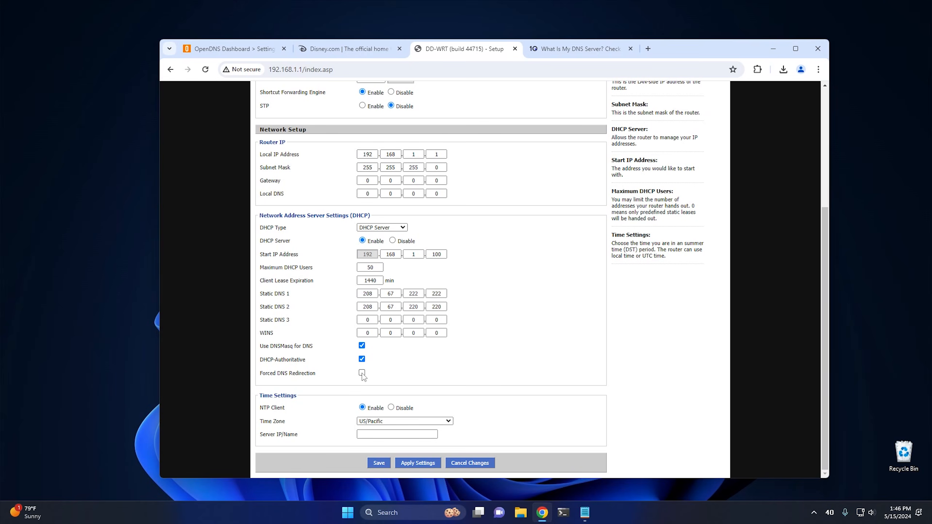
pyautogui.scroll(5, 363, 377)
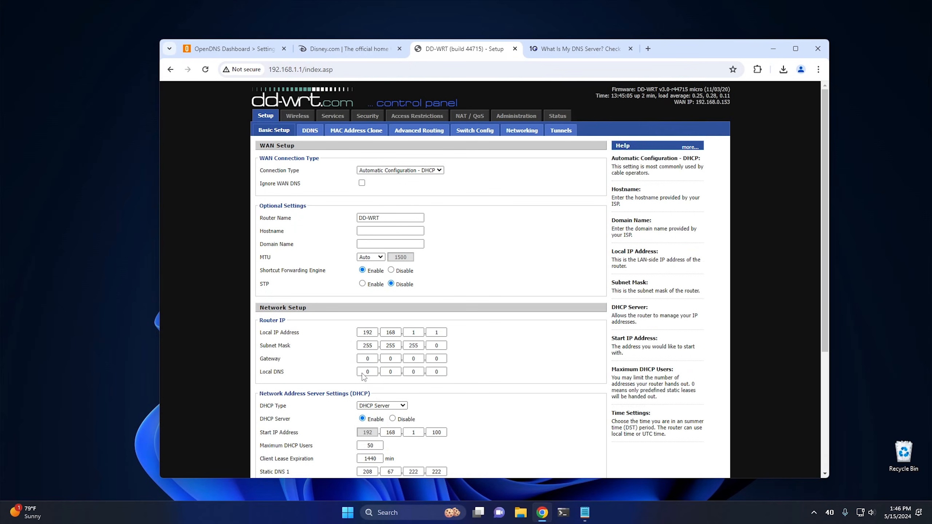
pyautogui.click(515, 117)
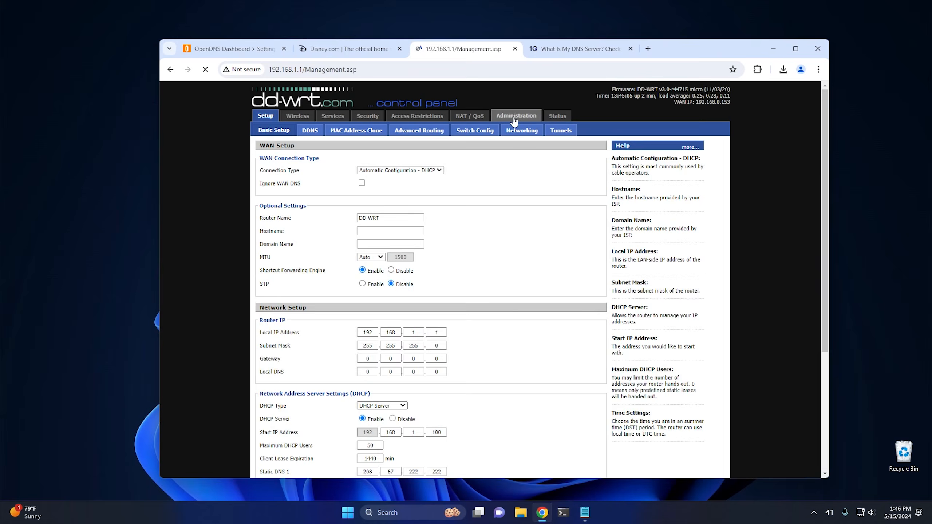
pyautogui.click(363, 131)
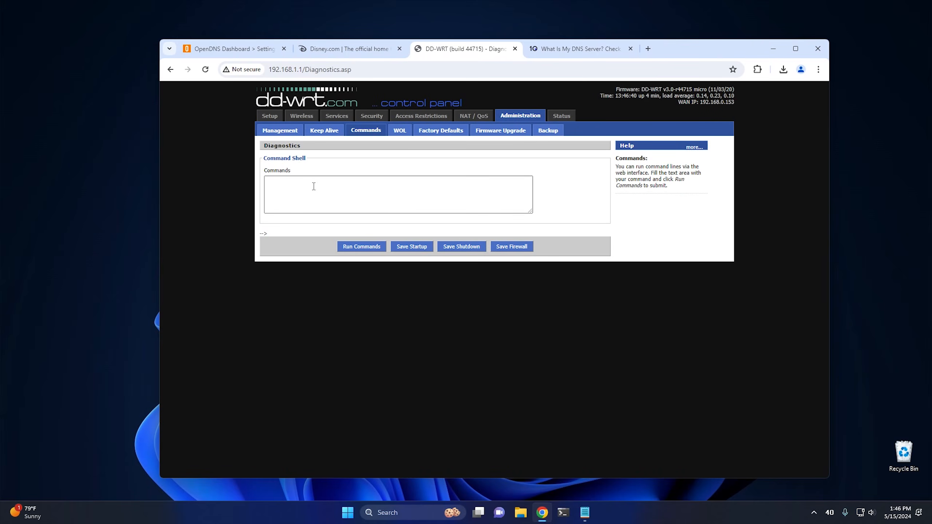
# Step: Enable Forced DNS Redirection in the router's basic DHCP settings, then save and apply the change
pyautogui.click(271, 117)
pyautogui.scroll(-5, 319, 216)
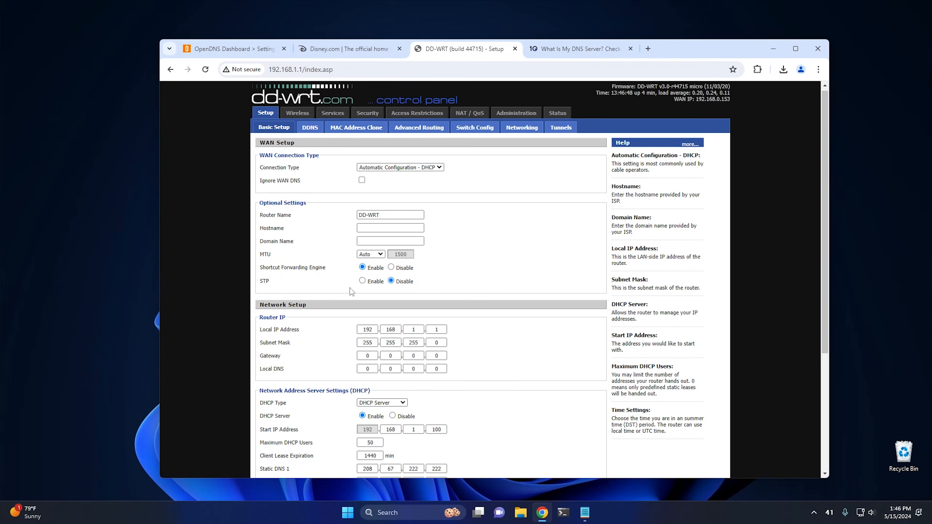
pyautogui.click(362, 373)
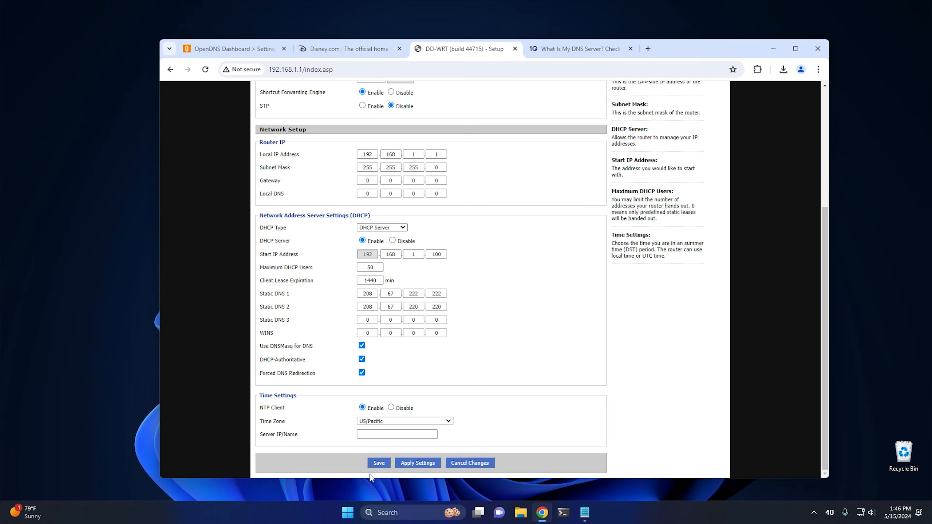
pyautogui.click(380, 464)
pyautogui.click(417, 463)
pyautogui.scroll(5, 333, 377)
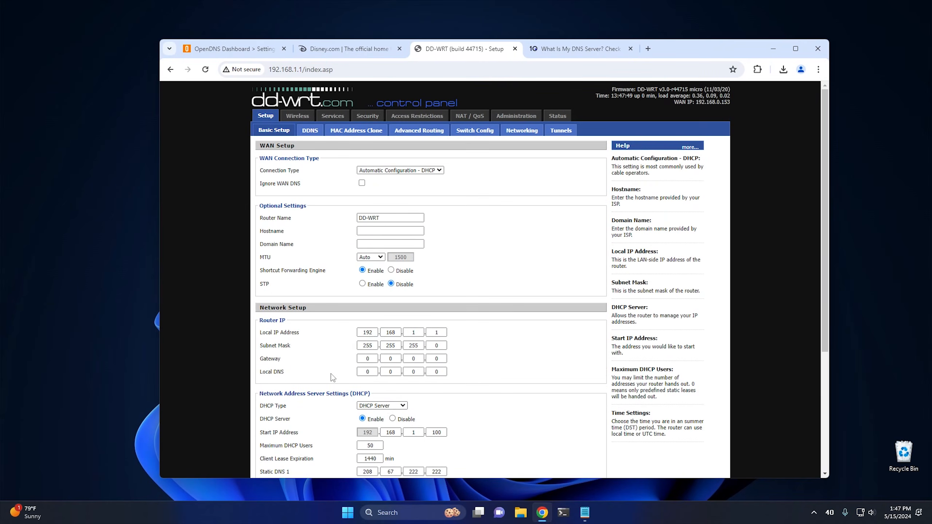
pyautogui.scroll(-5, 333, 377)
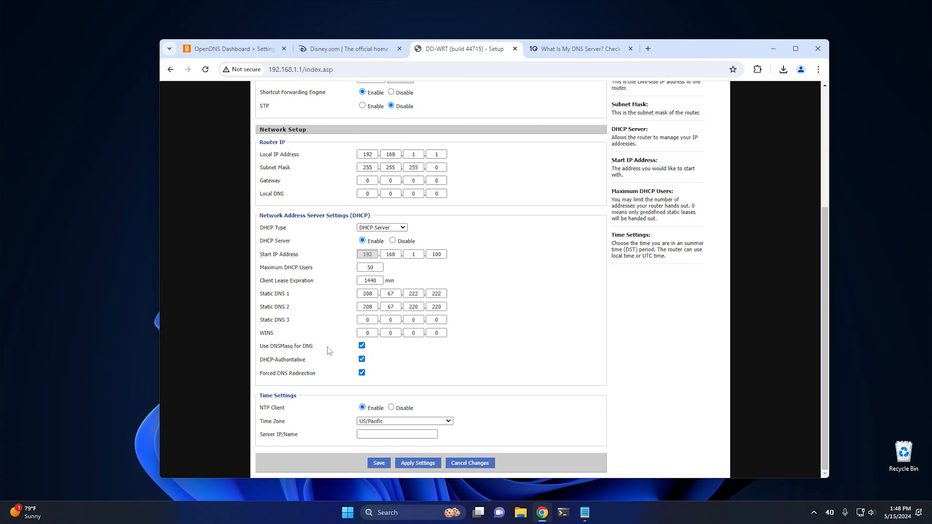
pyautogui.scroll(5, 346, 348)
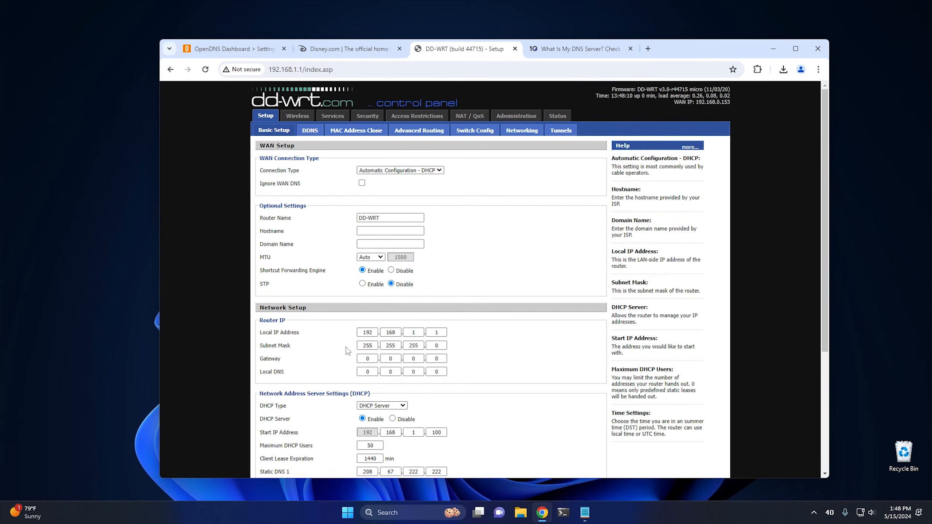
# Step: Enter the lines no-resolv and strict-order in the router's Additional Dnsmasq Options
pyautogui.click(332, 117)
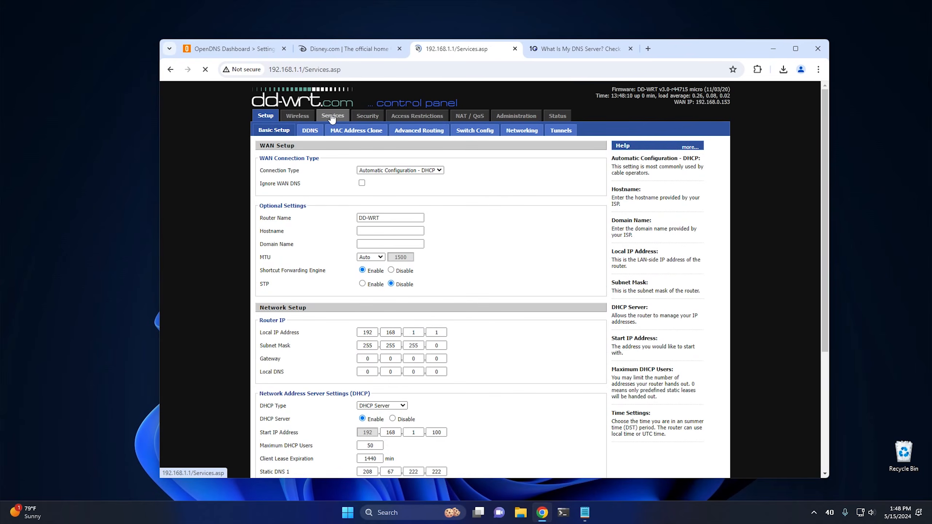
pyautogui.scroll(-4, 330, 240)
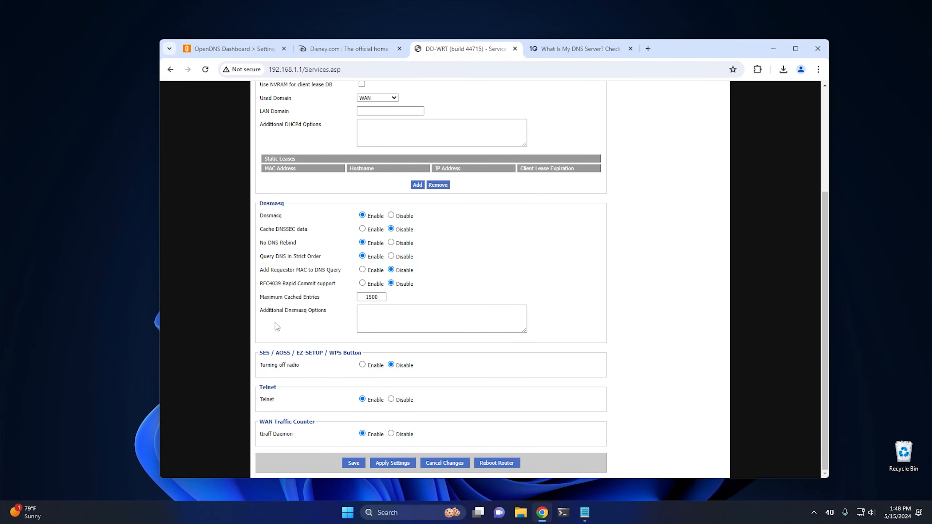
pyautogui.click(380, 312)
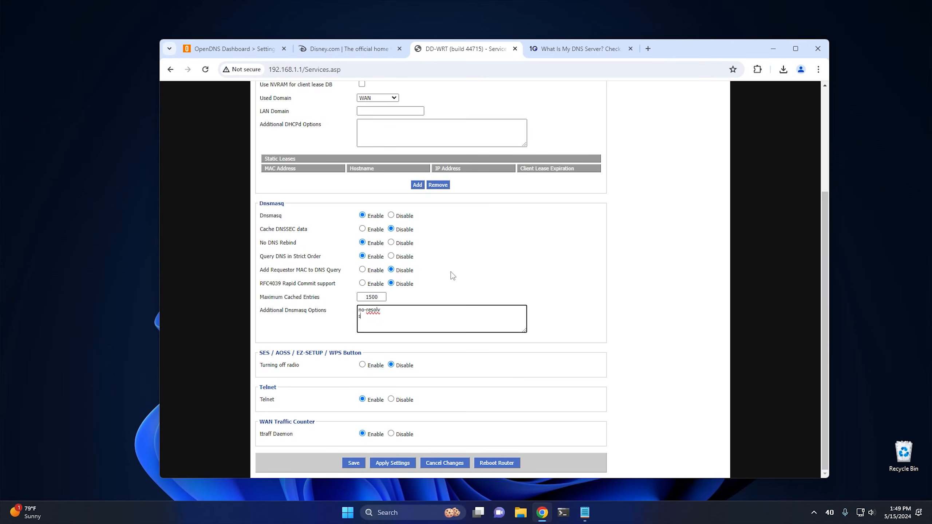
pyautogui.write('tr')
pyautogui.write('i')
pyautogui.write('ct')
pyautogui.write('-order')
# Step: Add the lines server=208.67.222.222 and server=208.67.220.220 to the Additional Dnsmasq Options
pyautogui.write('server=')
pyautogui.write('28')
pyautogui.write('8')
pyautogui.write('.67')
pyautogui.write('.')
pyautogui.write('222')
pyautogui.write('.222')
pyautogui.press('Return')
pyautogui.write('server=208.67.220.2')
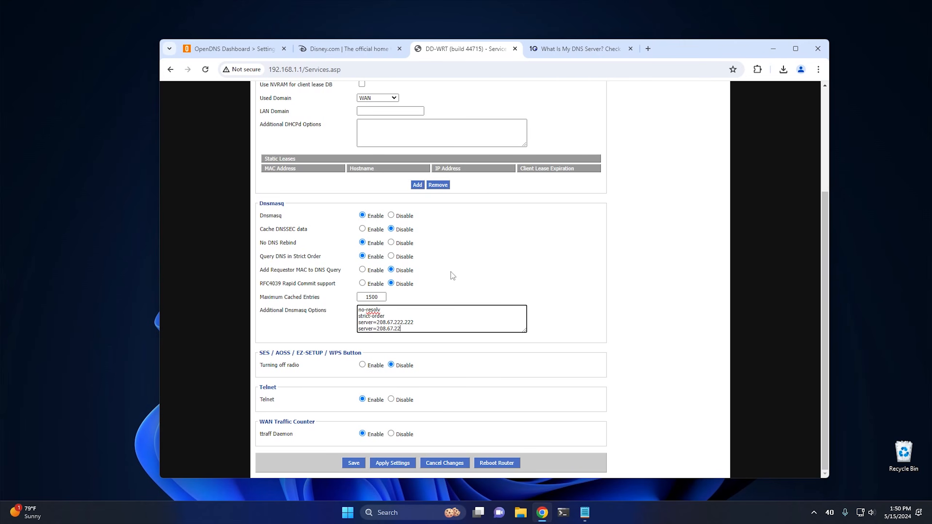
pyautogui.write('20')
# Step: Save and apply the router's Dnsmasq service settings
pyautogui.click(354, 463)
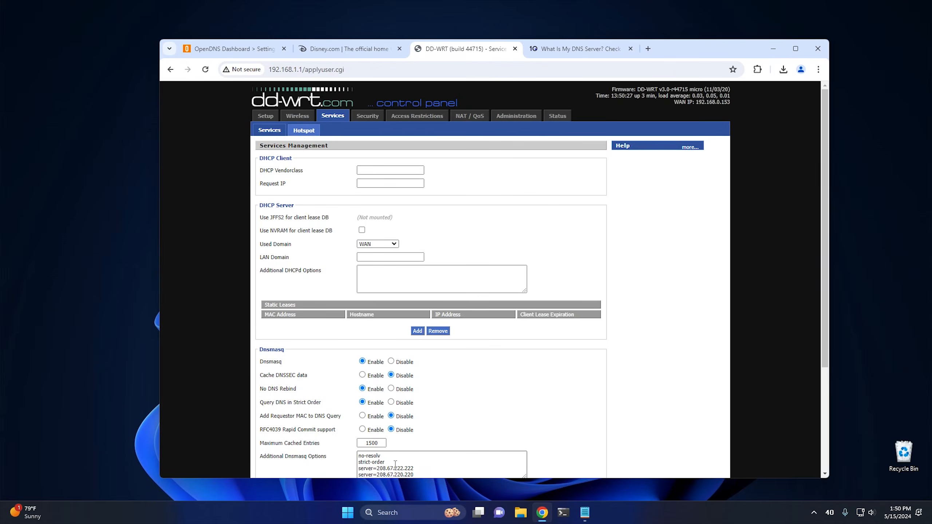
pyautogui.scroll(-4, 389, 464)
pyautogui.click(388, 462)
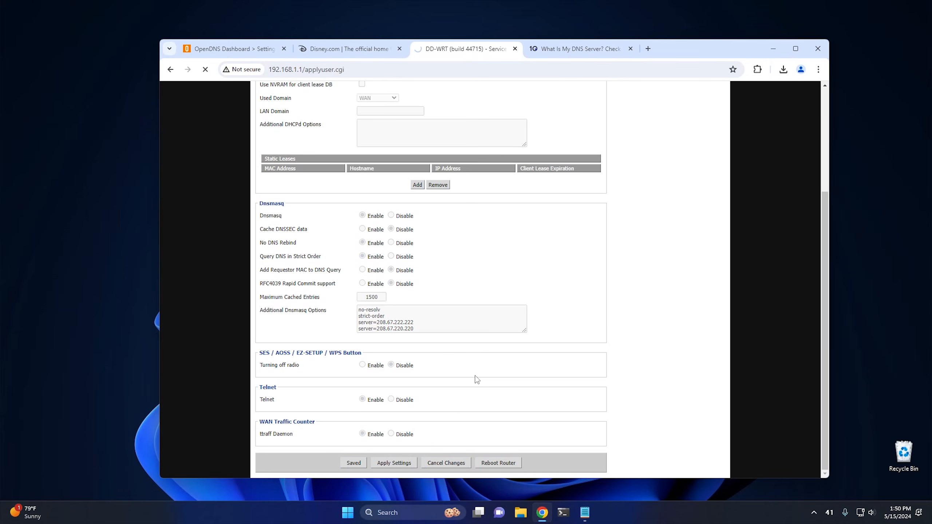
pyautogui.scroll(-4, 477, 379)
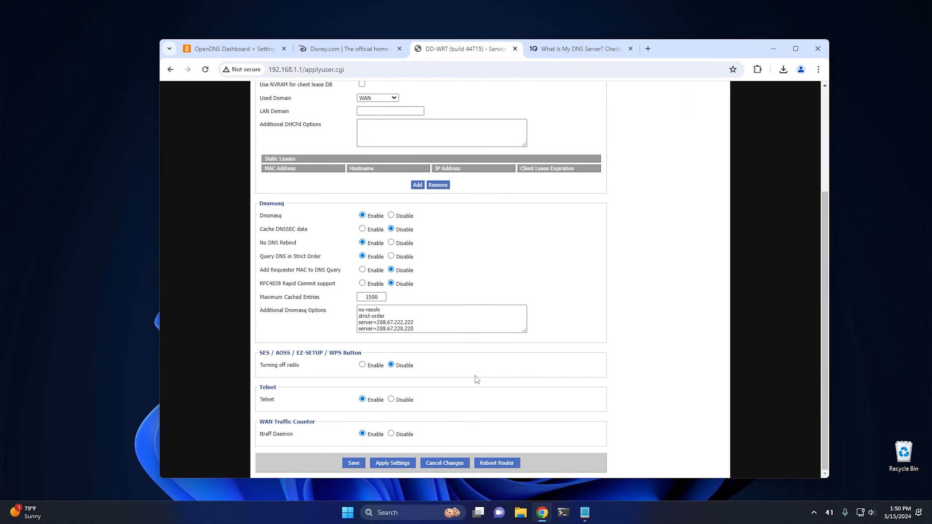
# Step: Review the static DNS and Forced DNS Redirection settings in the router's basic setup, and return to the DNS checker page
pyautogui.scroll(4, 477, 380)
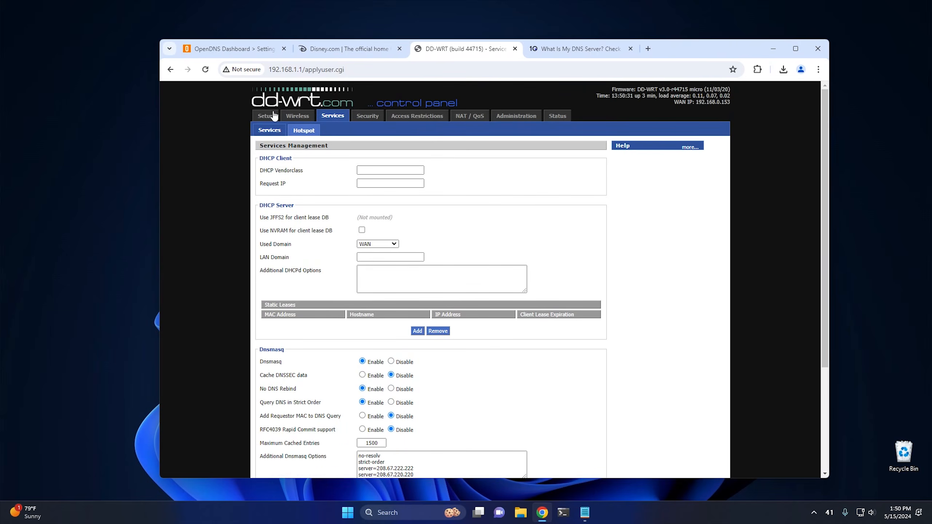
pyautogui.click(269, 120)
pyautogui.scroll(-5, 314, 223)
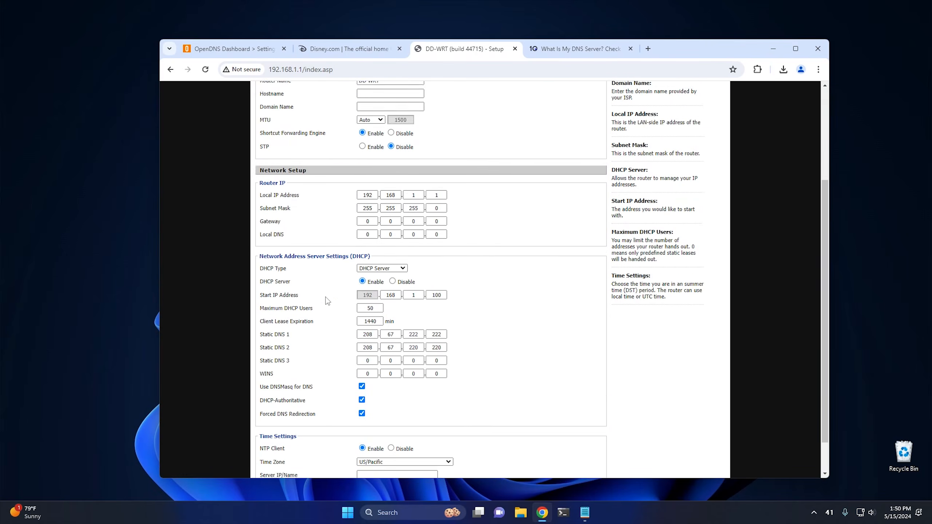
pyautogui.scroll(5, 485, 363)
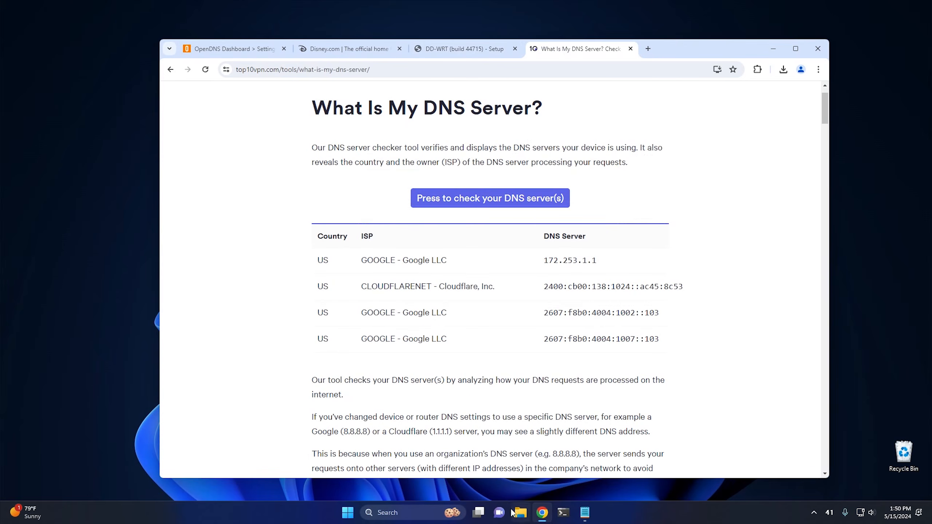
# Step: Open the Windows Network Connections window from Control Panel and close the Network and Sharing Center
pyautogui.click(347, 514)
pyautogui.write('co')
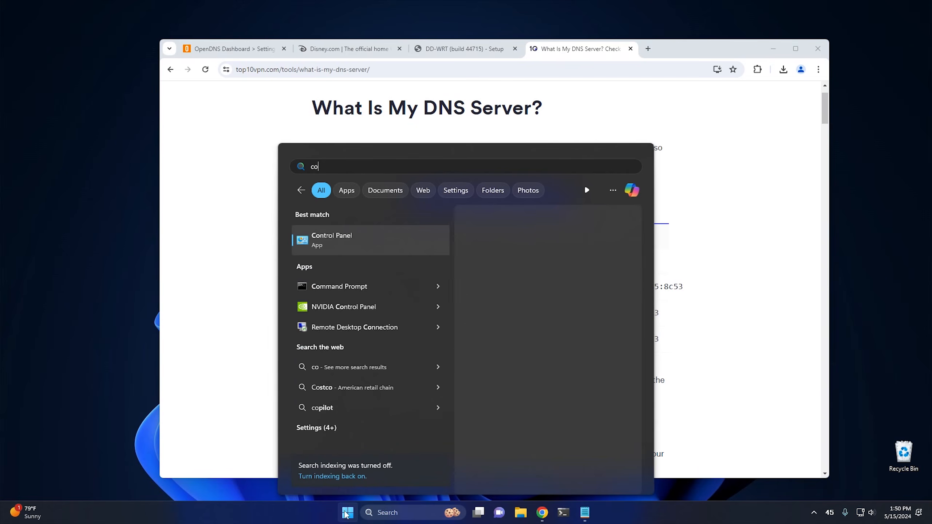
pyautogui.write('m')
pyautogui.click(354, 285)
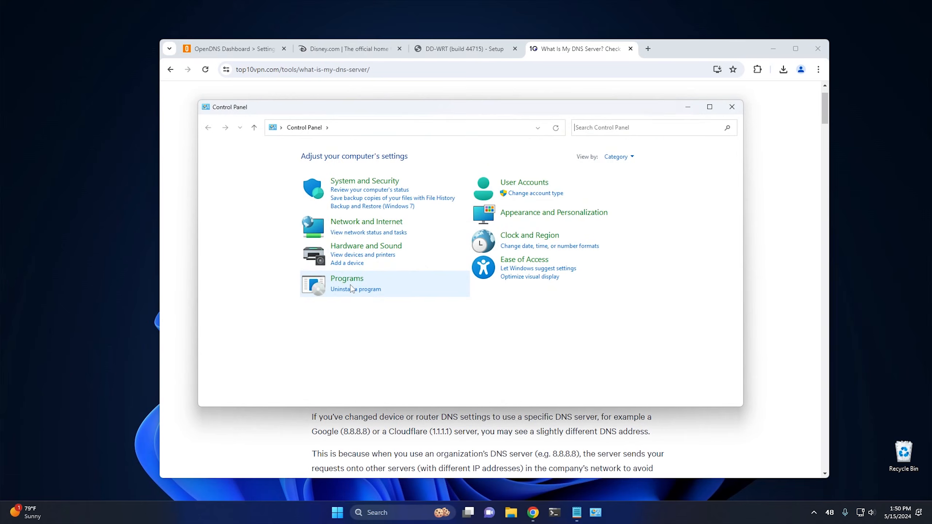
pyautogui.click(345, 222)
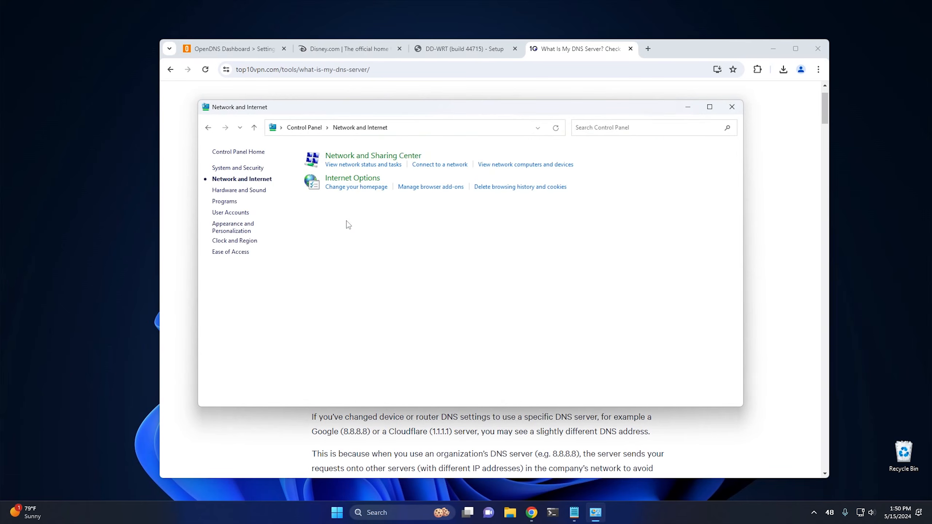
pyautogui.click(342, 159)
pyautogui.click(236, 170)
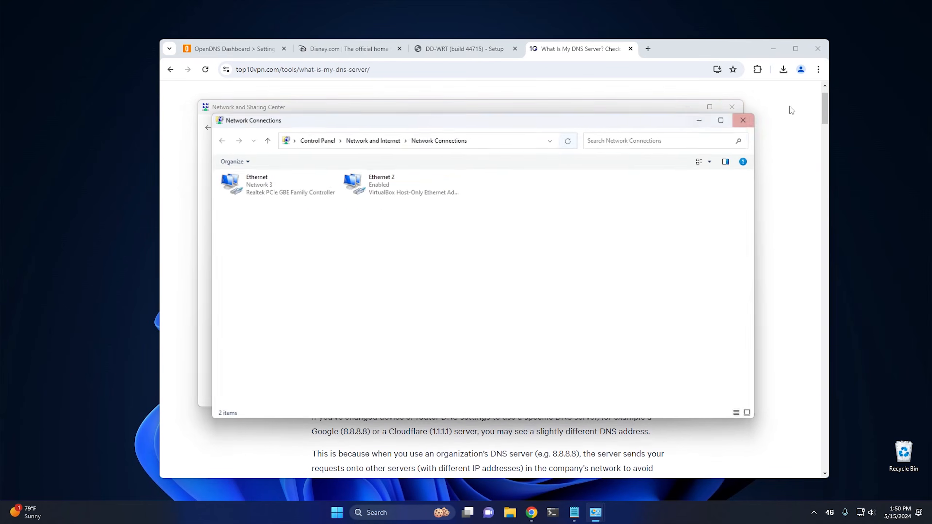
pyautogui.click(732, 107)
# Step: Show the Ethernet adapter's connection details beside the browser, and close the status and Network Connections windows
pyautogui.click(271, 190)
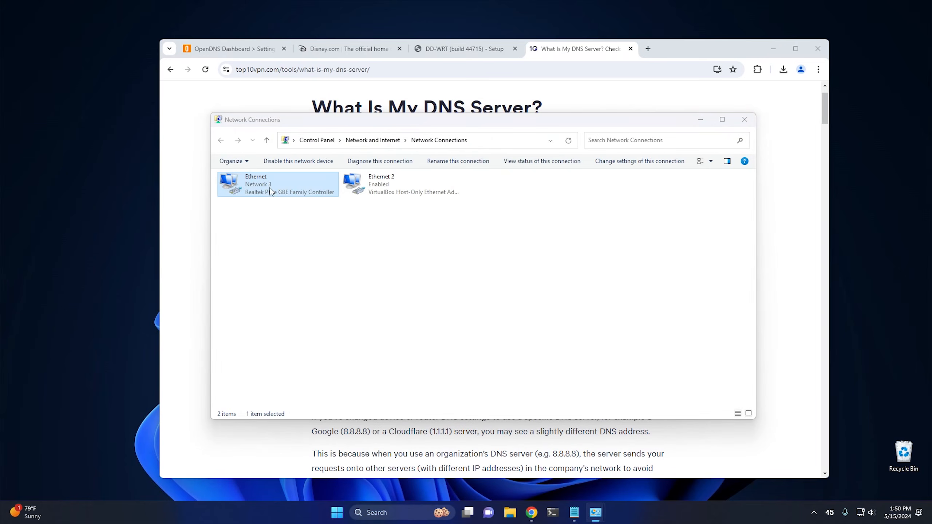
pyautogui.doubleClick(271, 190)
pyautogui.click(414, 254)
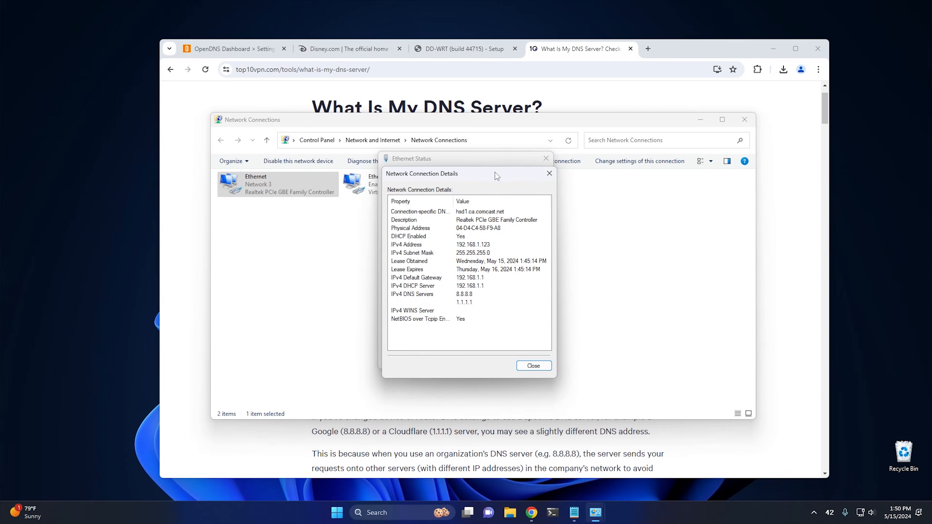
pyautogui.moveTo(495, 173); pyautogui.dragTo(856, 117)
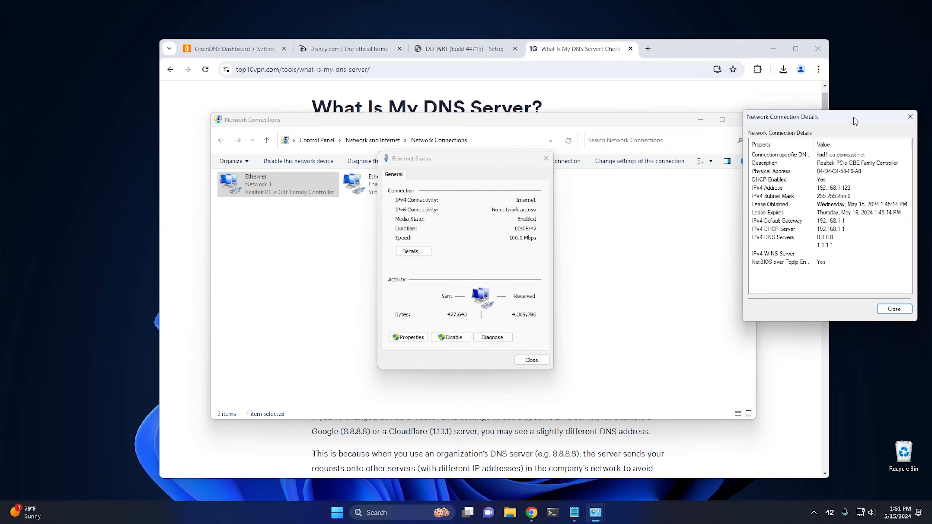
pyautogui.click(564, 155)
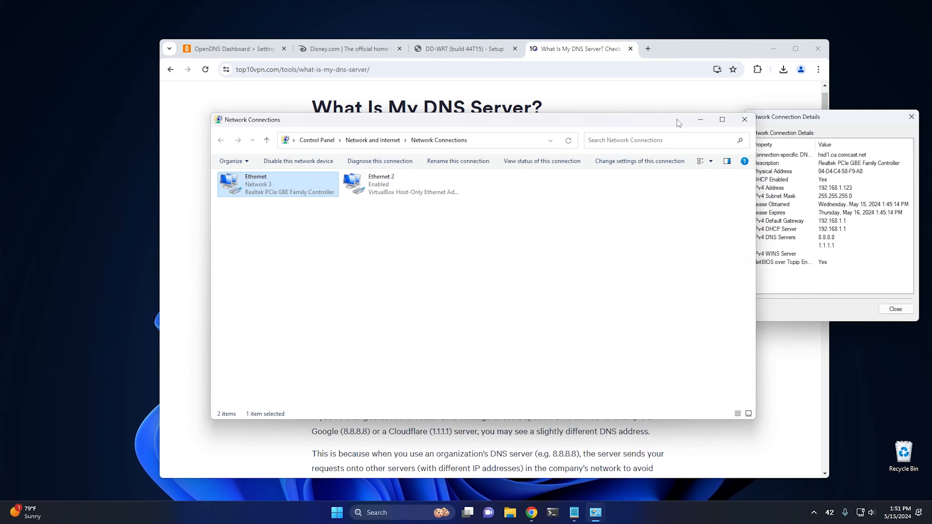
pyautogui.click(744, 119)
# Step: Move the browser clear of the connection details, rerun the DNS server check and examine the listed servers
pyautogui.moveTo(674, 45); pyautogui.dragTo(632, 49)
pyautogui.click(405, 204)
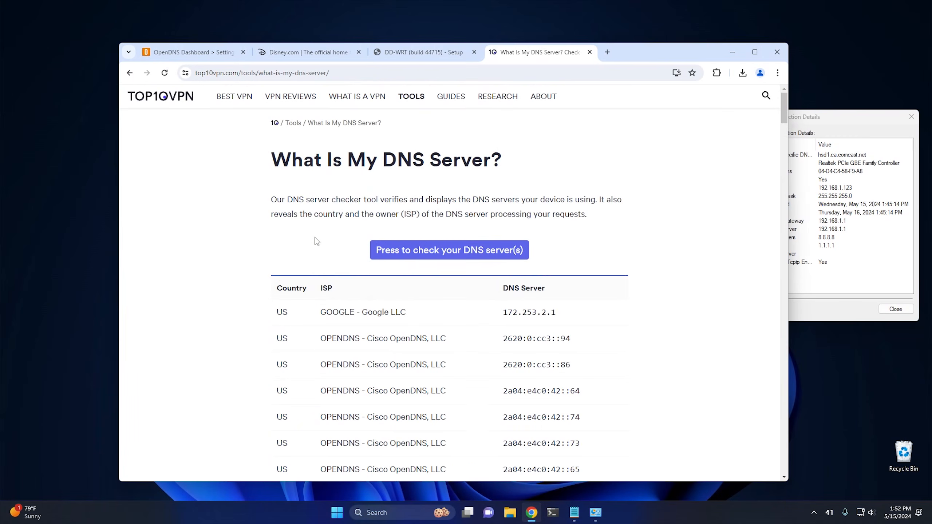
pyautogui.scroll(-4, 316, 240)
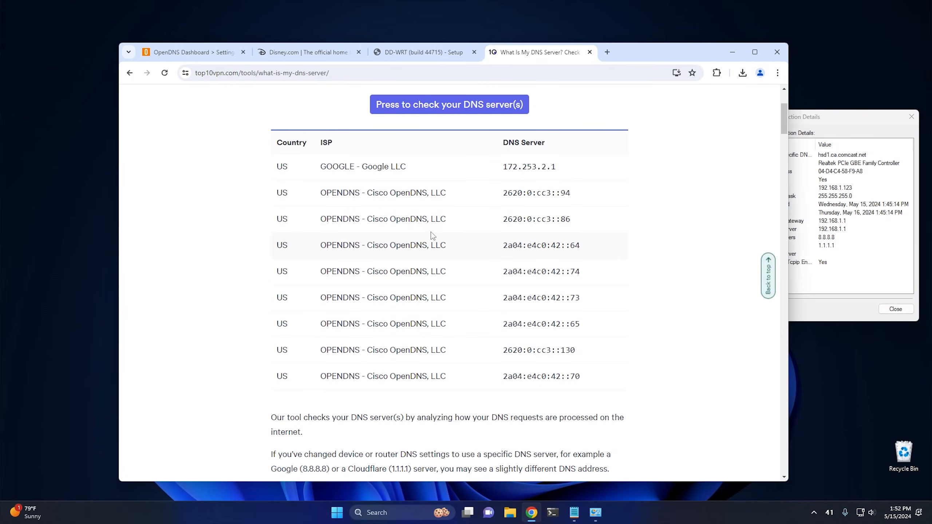
pyautogui.scroll(4, 432, 232)
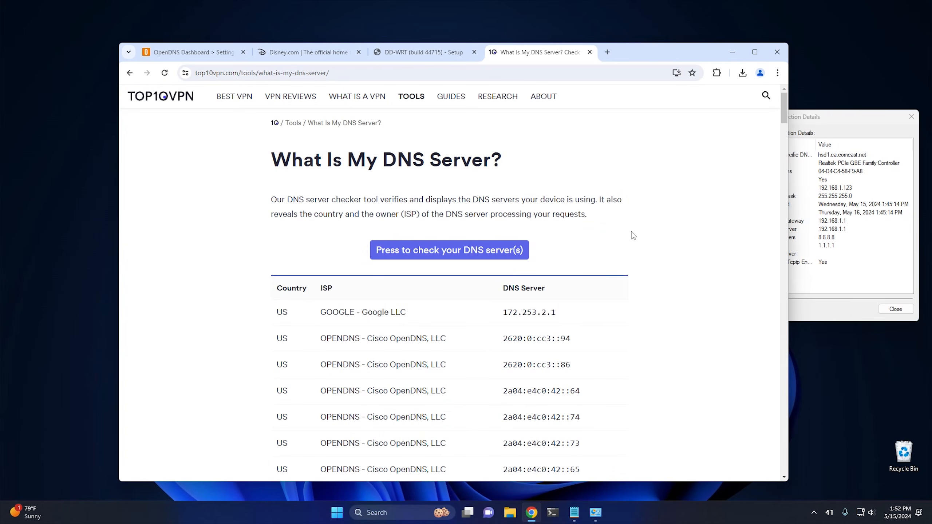
# Step: Turn off the Use secure DNS option in Chrome's privacy and security settings
pyautogui.click(777, 73)
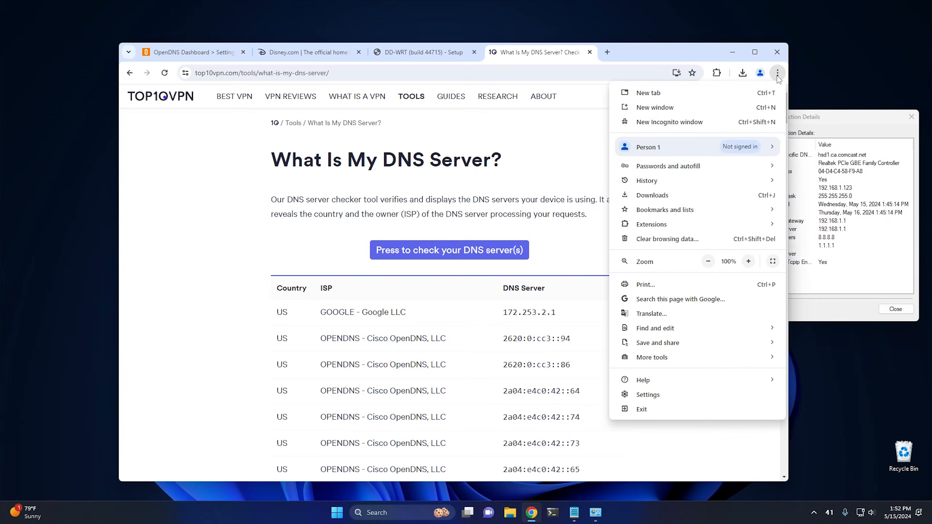
pyautogui.click(678, 395)
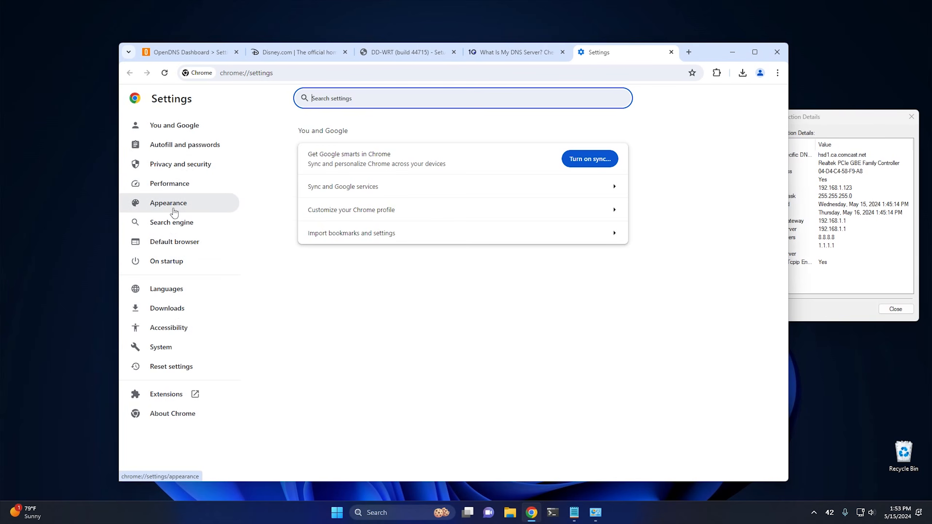
pyautogui.click(187, 172)
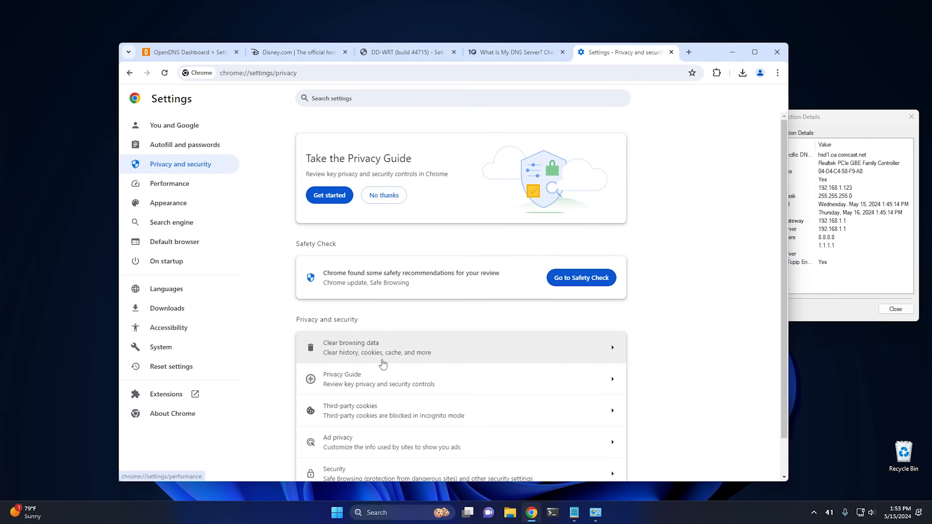
pyautogui.scroll(-1, 403, 404)
pyautogui.click(360, 441)
pyautogui.scroll(-5, 426, 312)
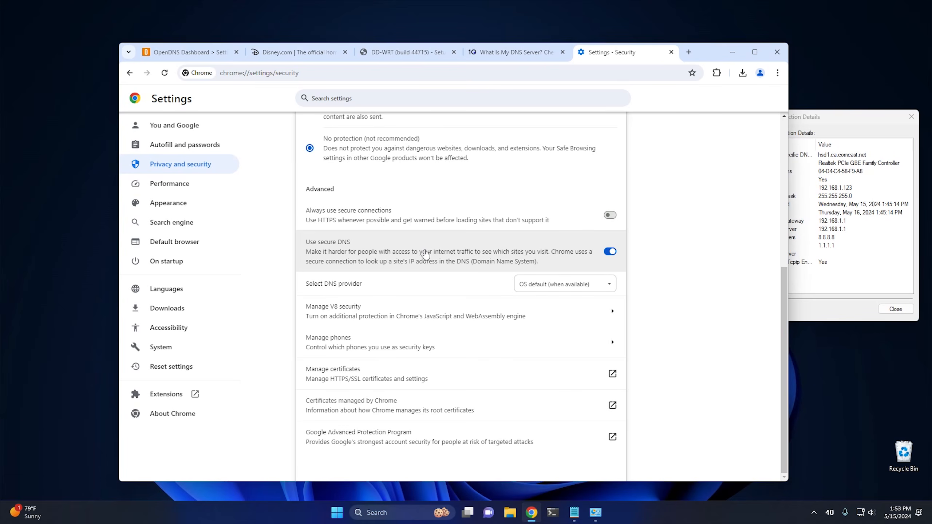
pyautogui.click(610, 252)
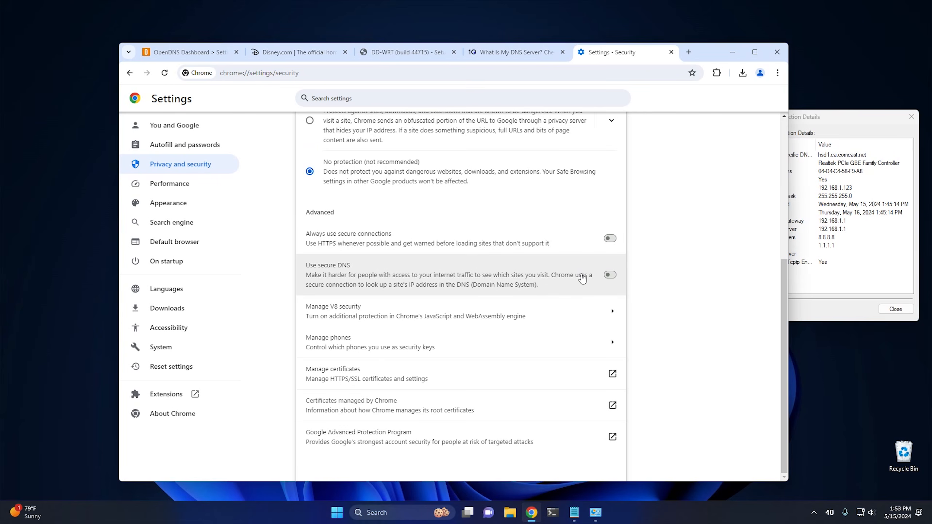
# Step: Return to the What Is My DNS Server page, rerun the DNS server check and examine the full list of servers
pyautogui.click(512, 56)
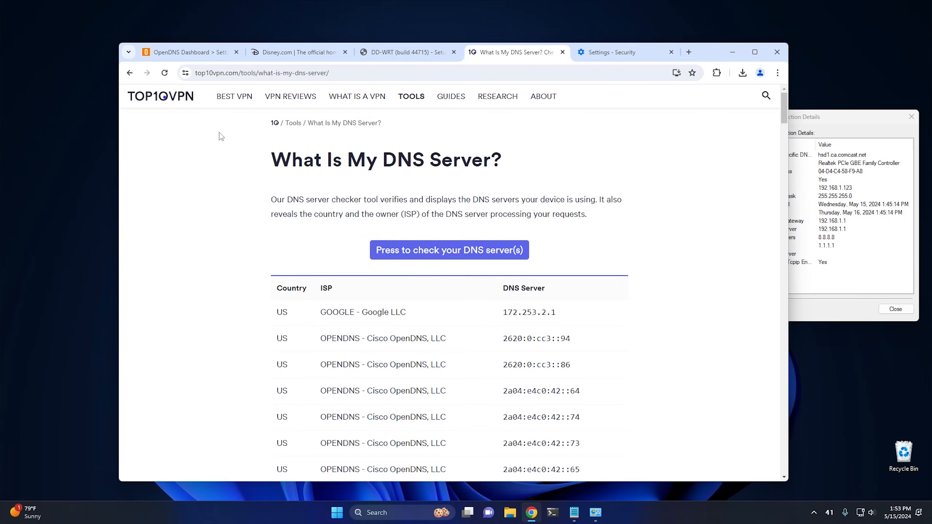
pyautogui.click(418, 251)
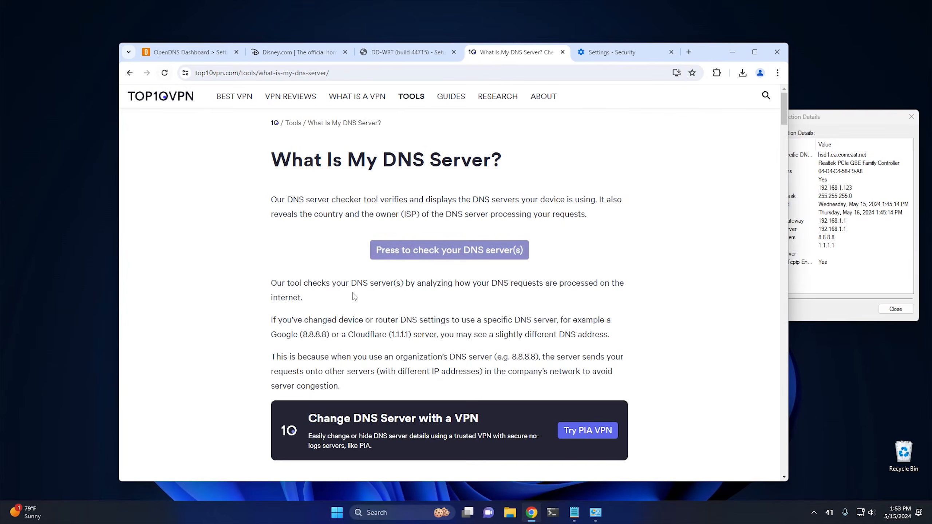
pyautogui.click(418, 250)
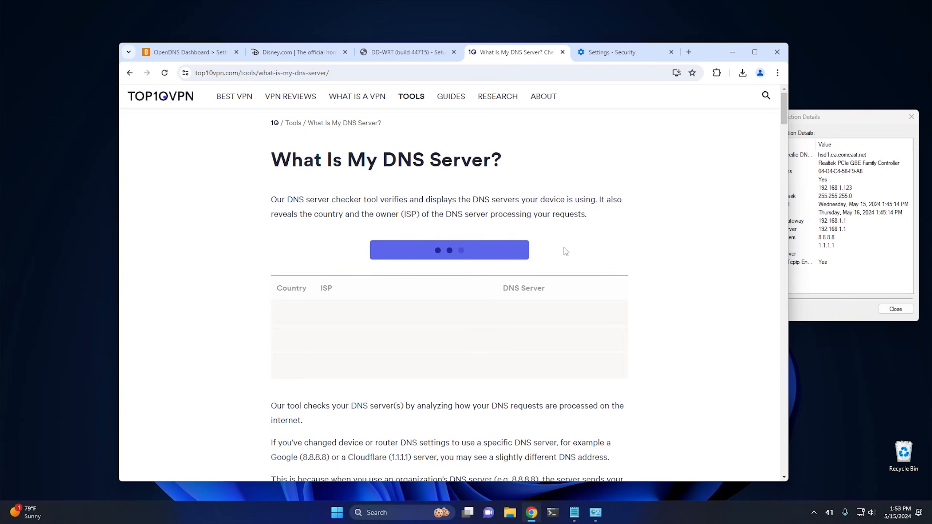
pyautogui.scroll(-8, 613, 289)
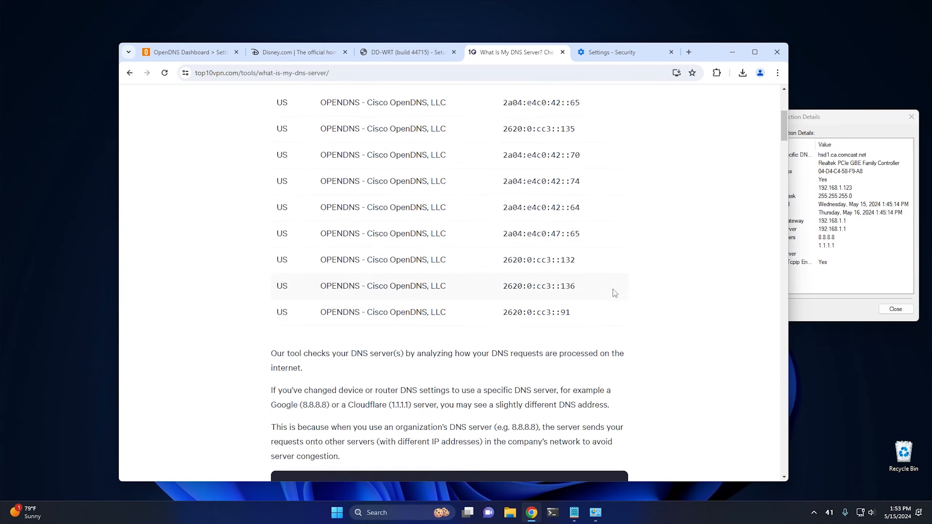
pyautogui.scroll(6, 613, 289)
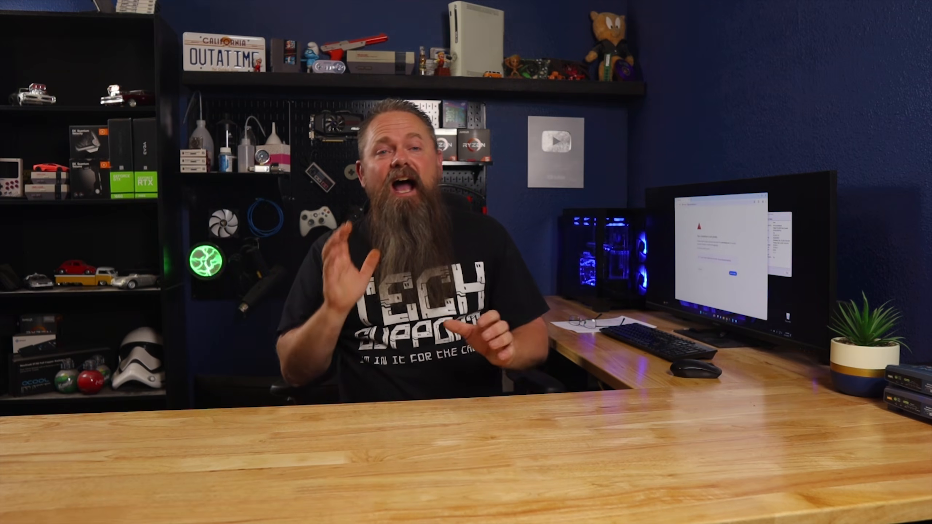